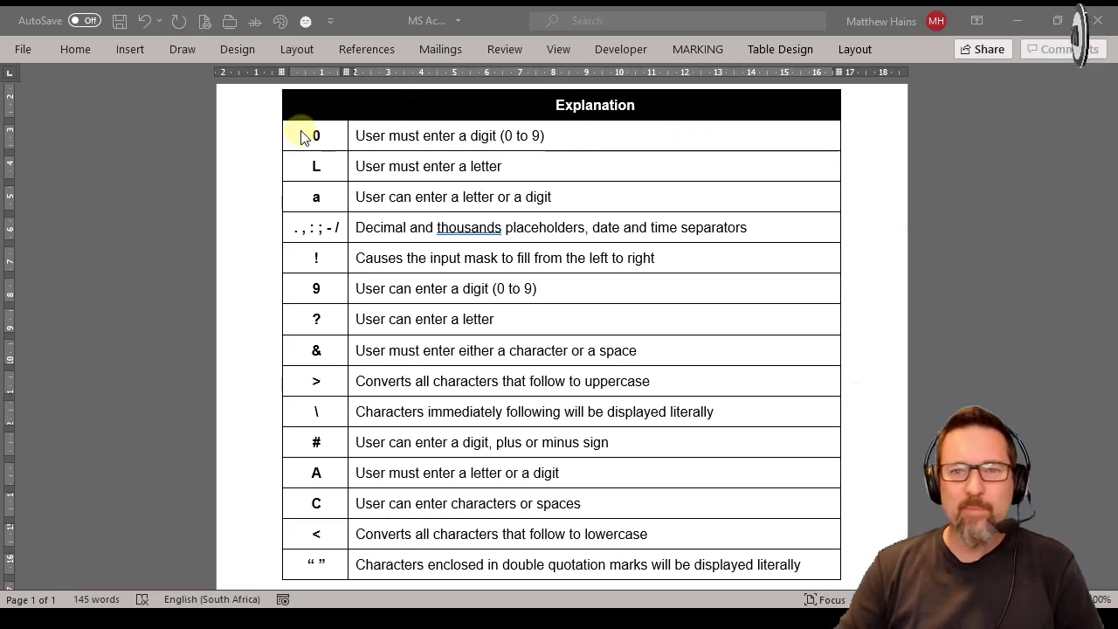
- Review the MS Access Input Mask Characters table in Word, then switch to the Alumni table's Design view
scroll(237, 275, "up", 2)
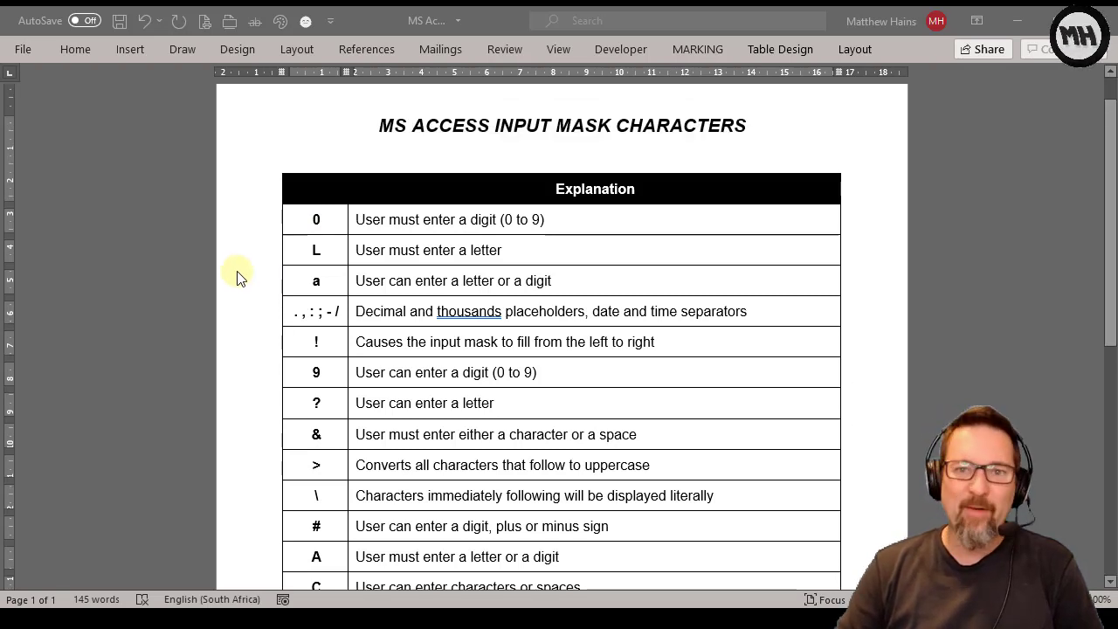
scroll(237, 276, "down", 1)
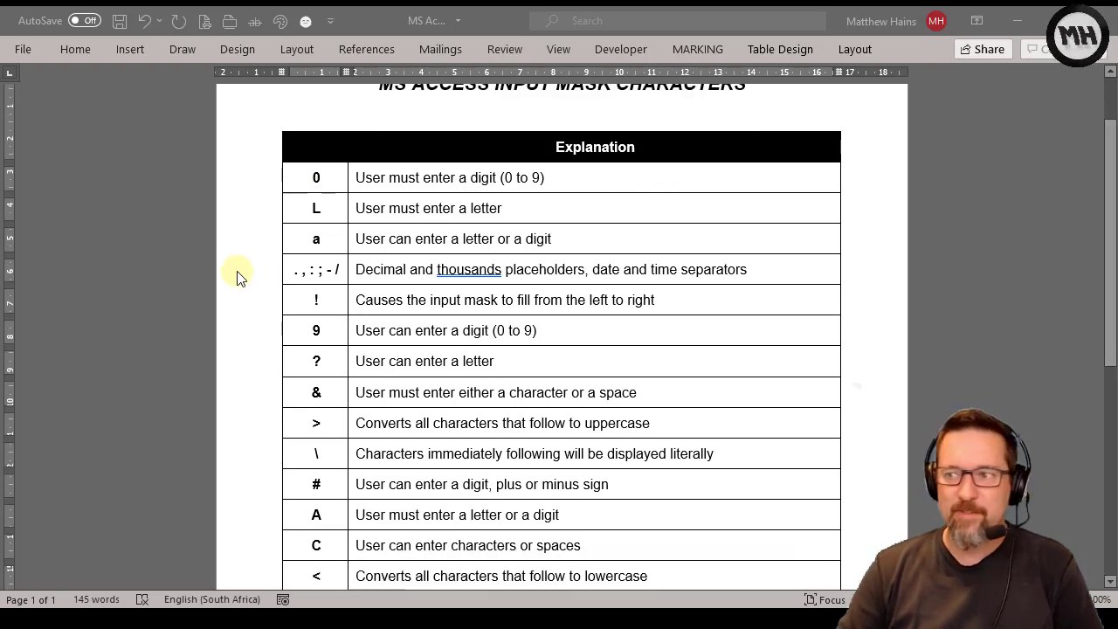
scroll(237, 276, "up", 1)
scroll(237, 276, "down", 2)
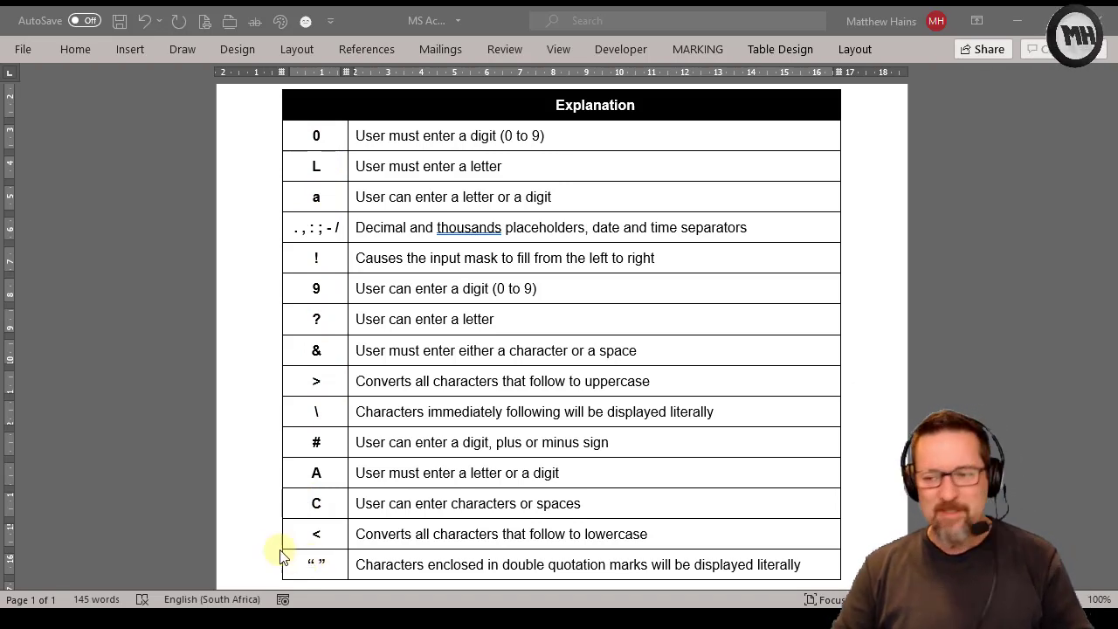
key("alt+Tab")
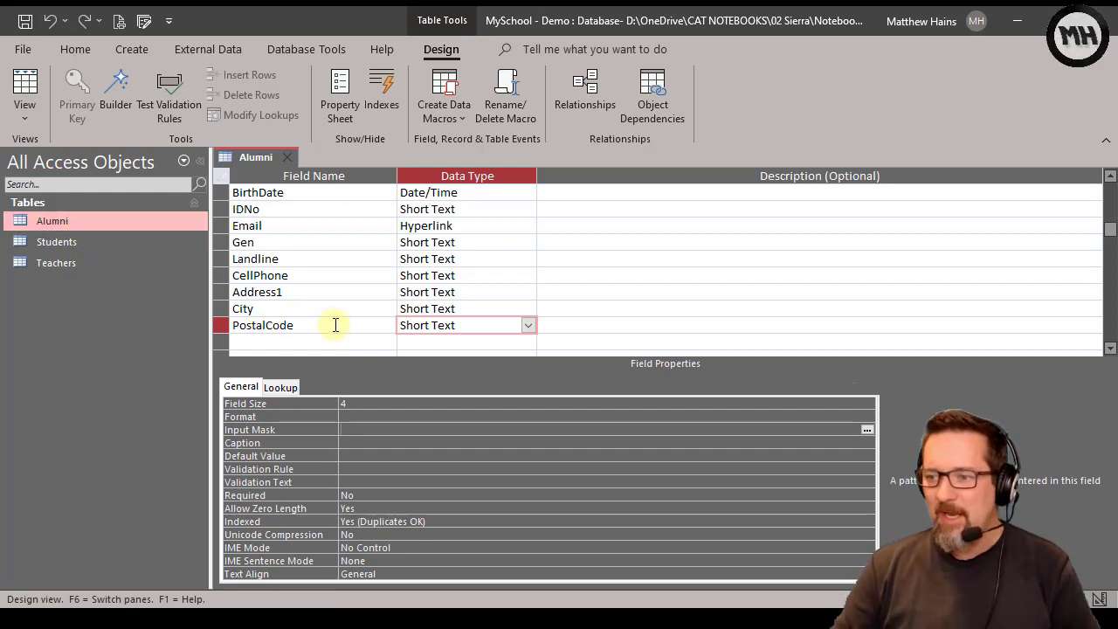
left_click(367, 402)
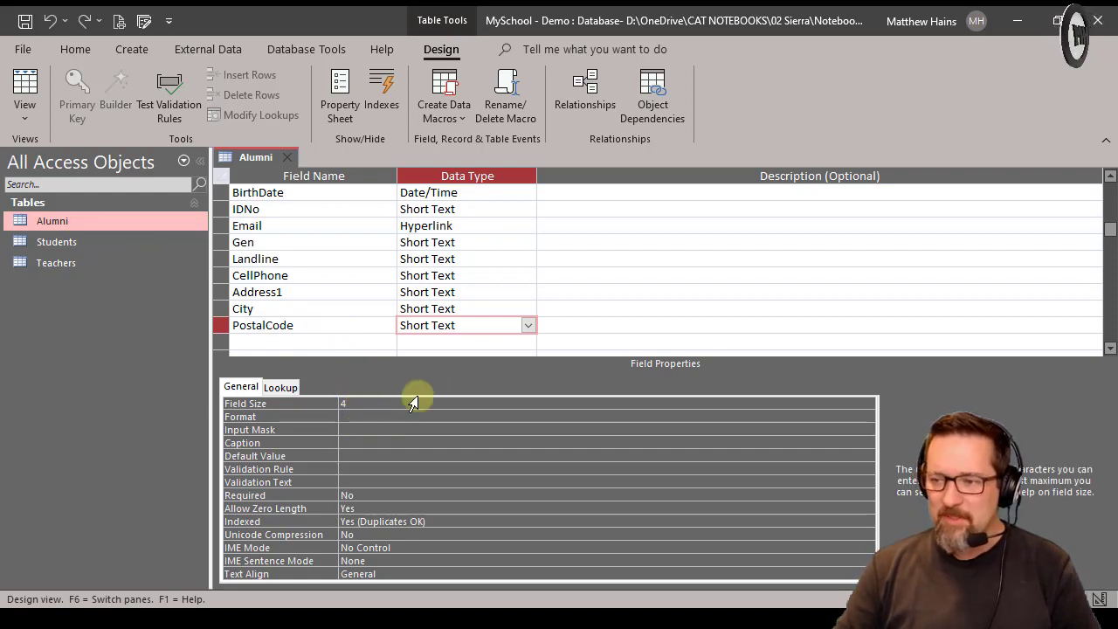
left_click(362, 429)
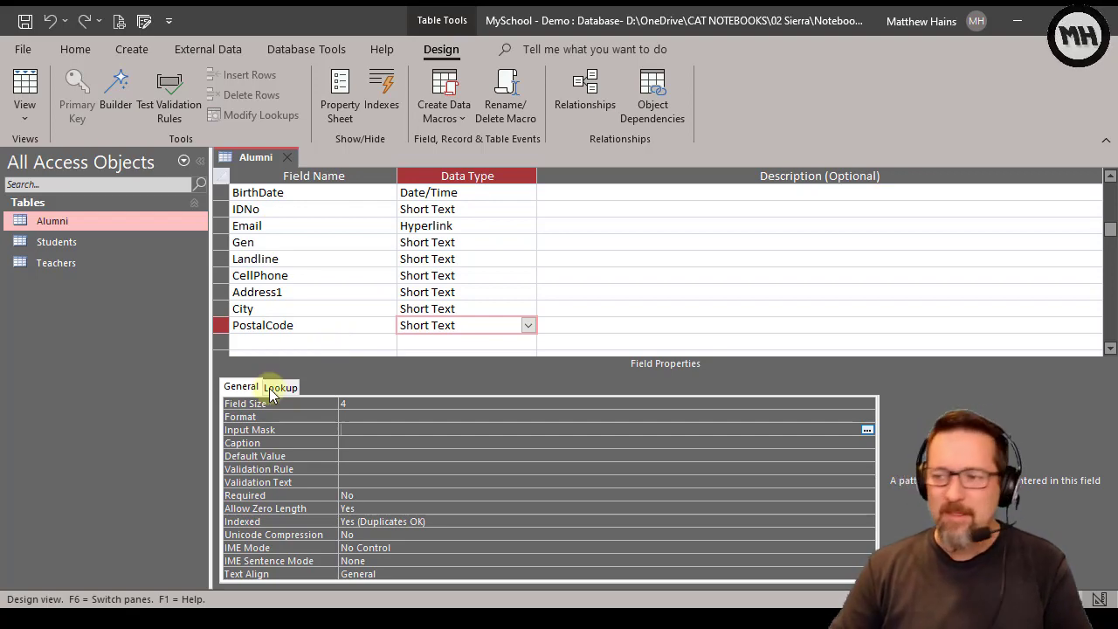
key("alt+Tab")
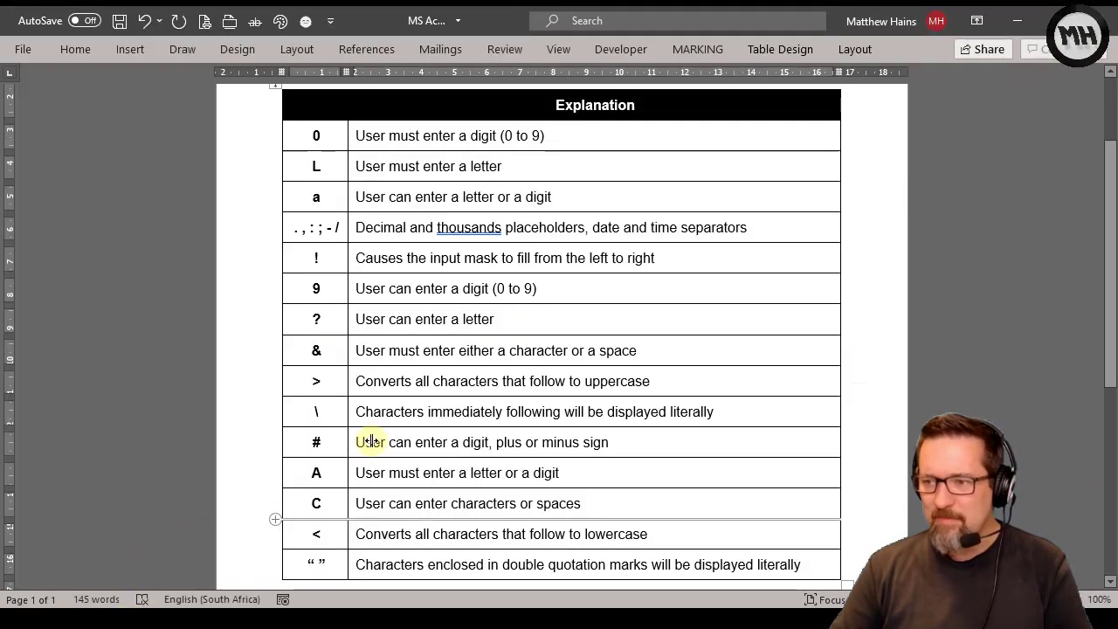
double_click(324, 137)
left_click(333, 136)
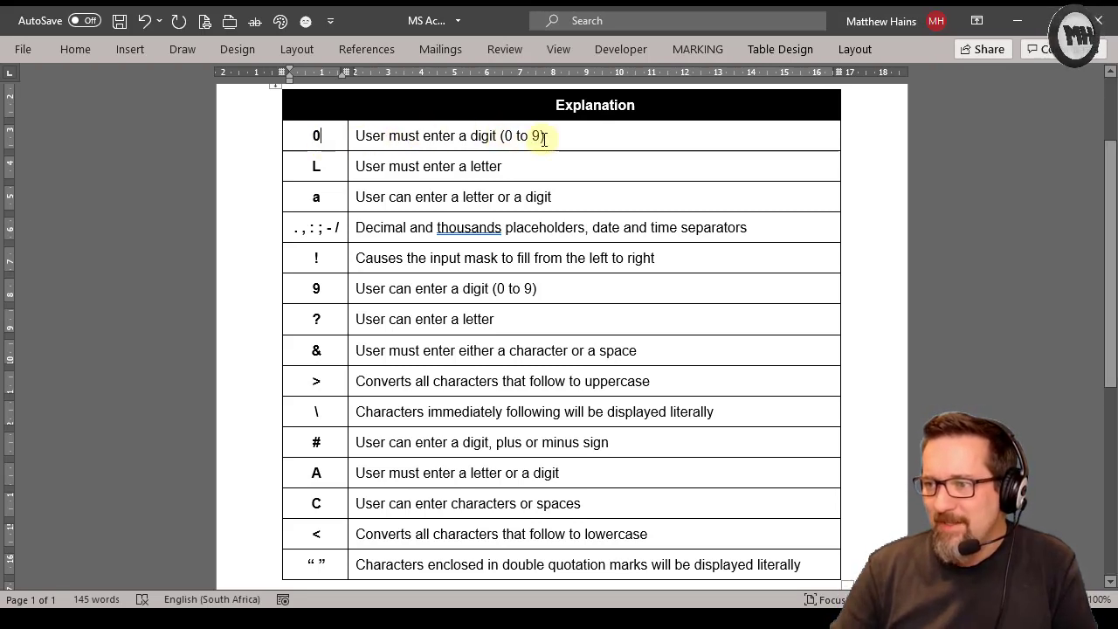
left_click(1016, 20)
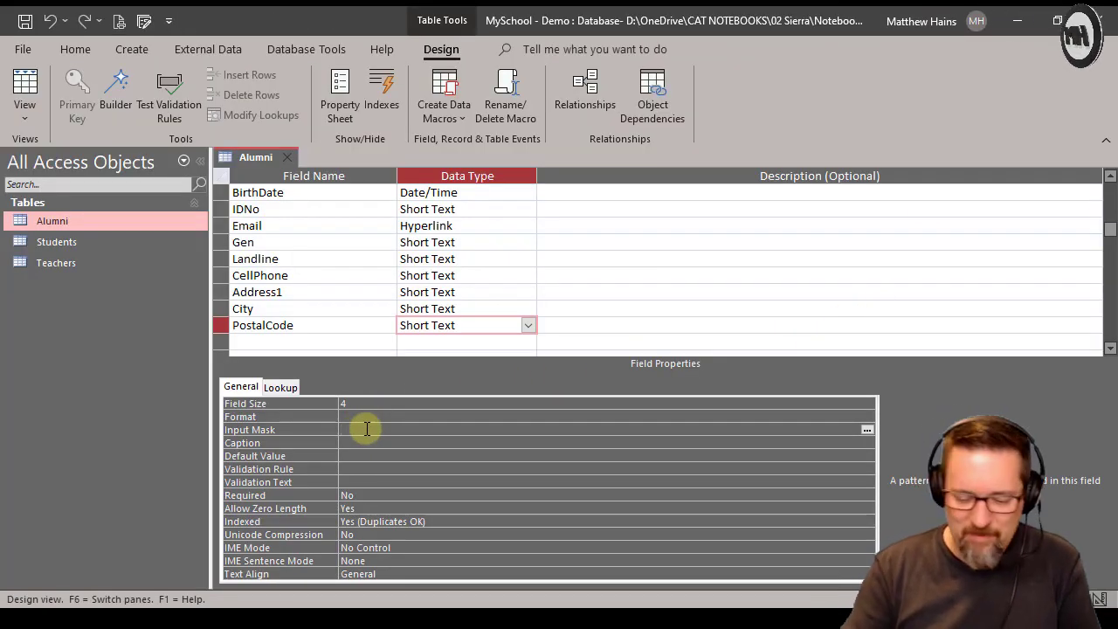
- Enter 0000 as the PostalCode input mask
type("0000")
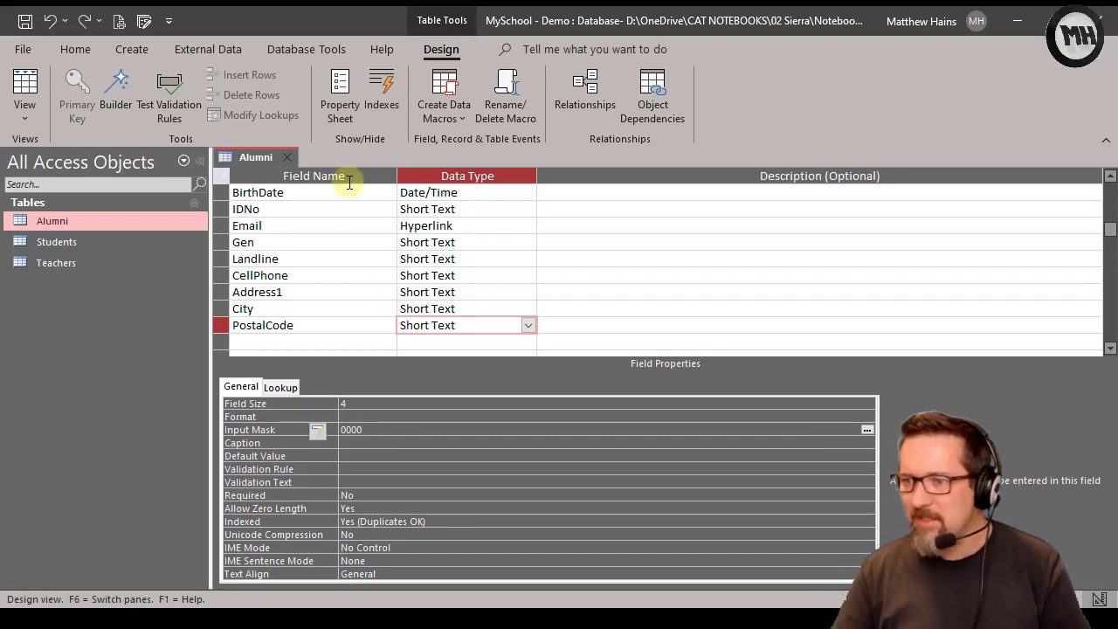
left_click(25, 92)
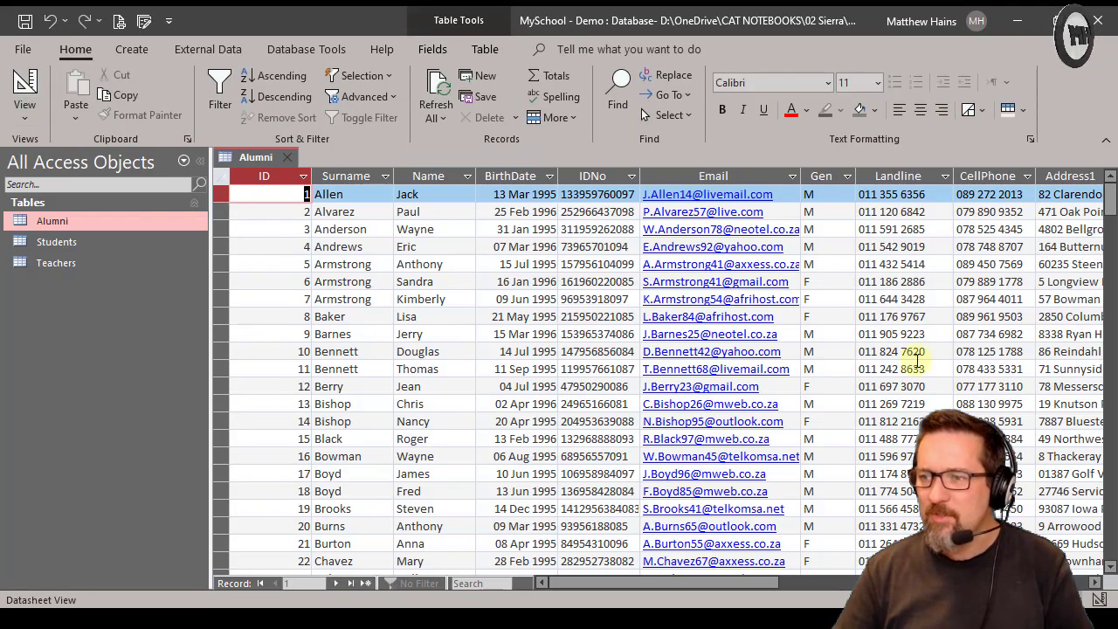
left_click_drag(1109, 199, 1105, 462)
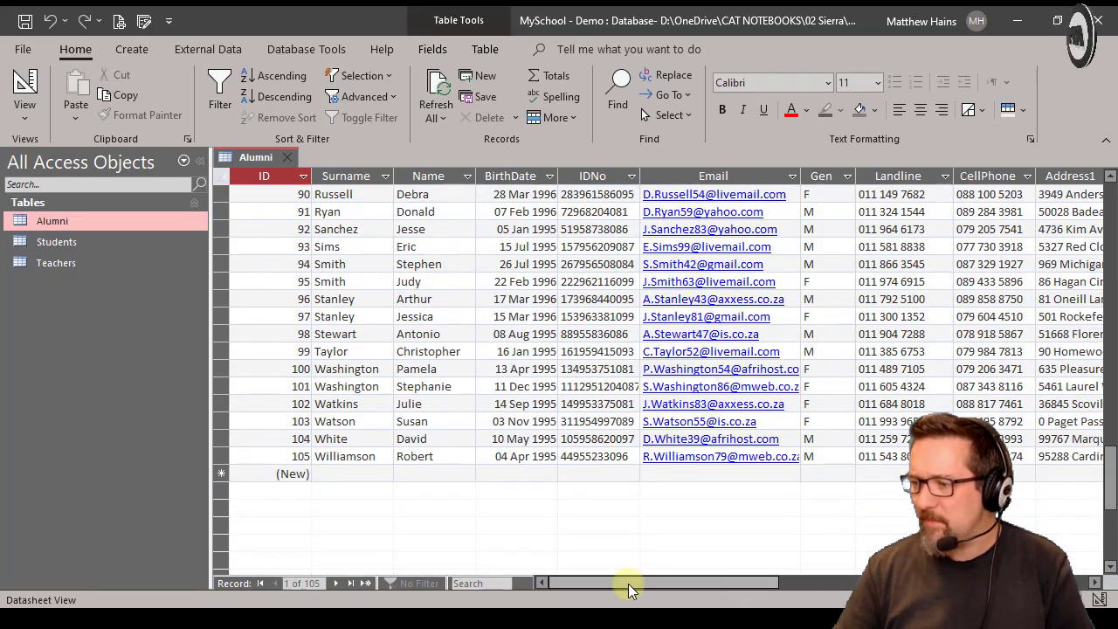
left_click_drag(574, 578, 706, 578)
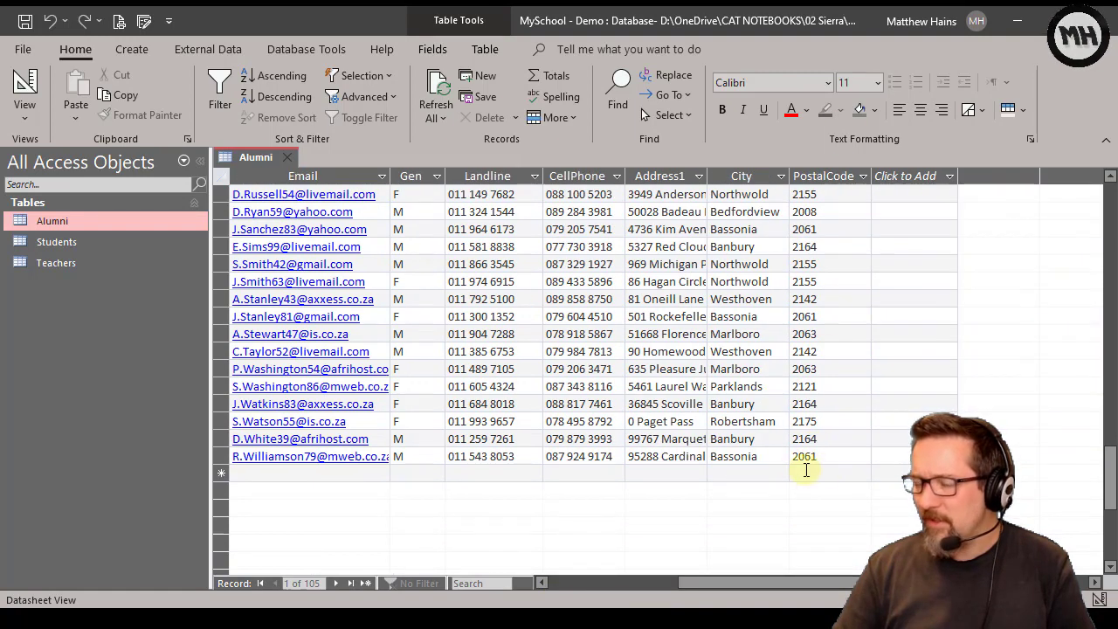
left_click(842, 472)
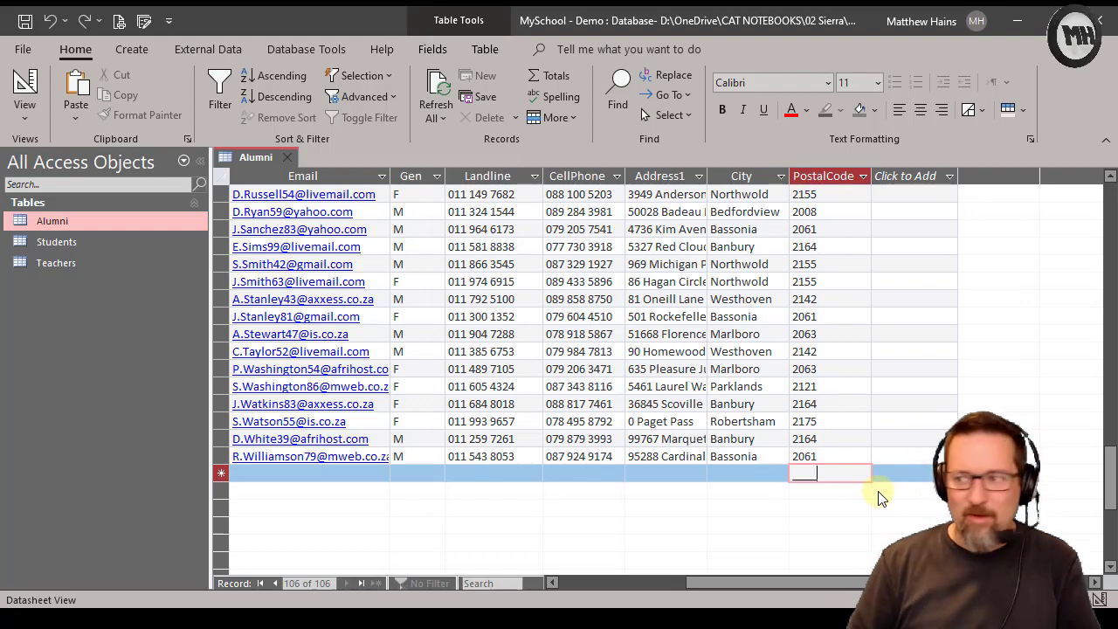
key("Left")
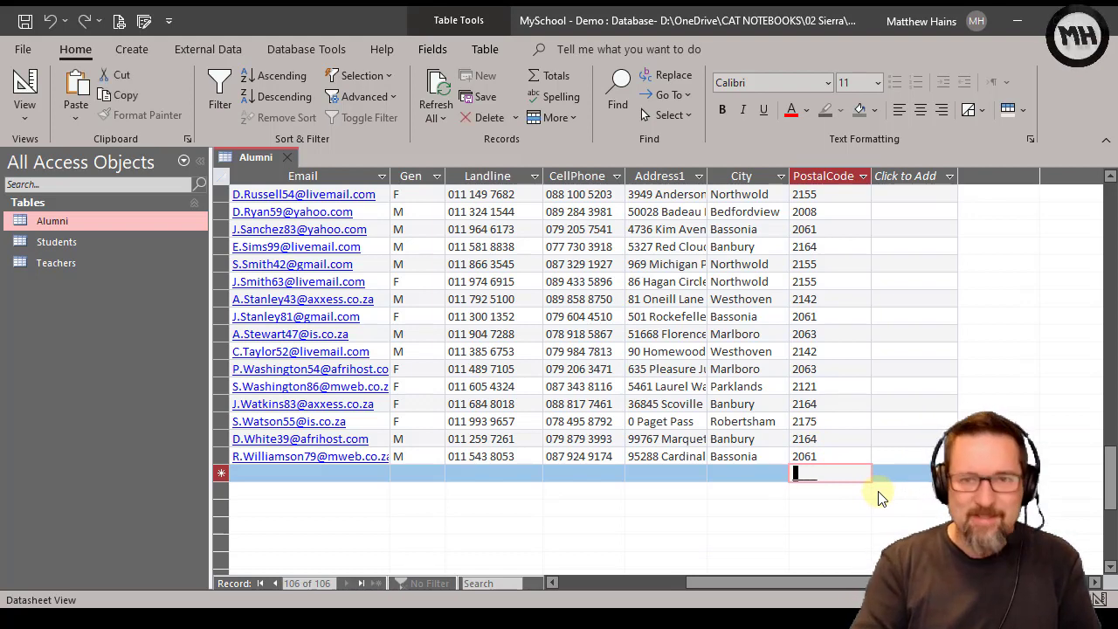
type("a")
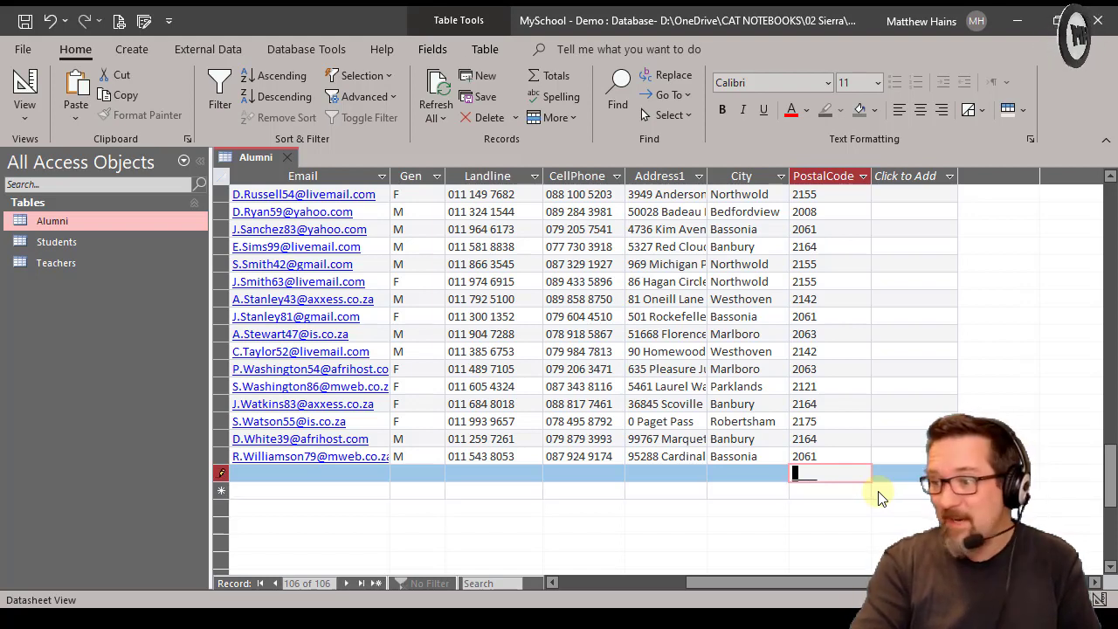
type("1234")
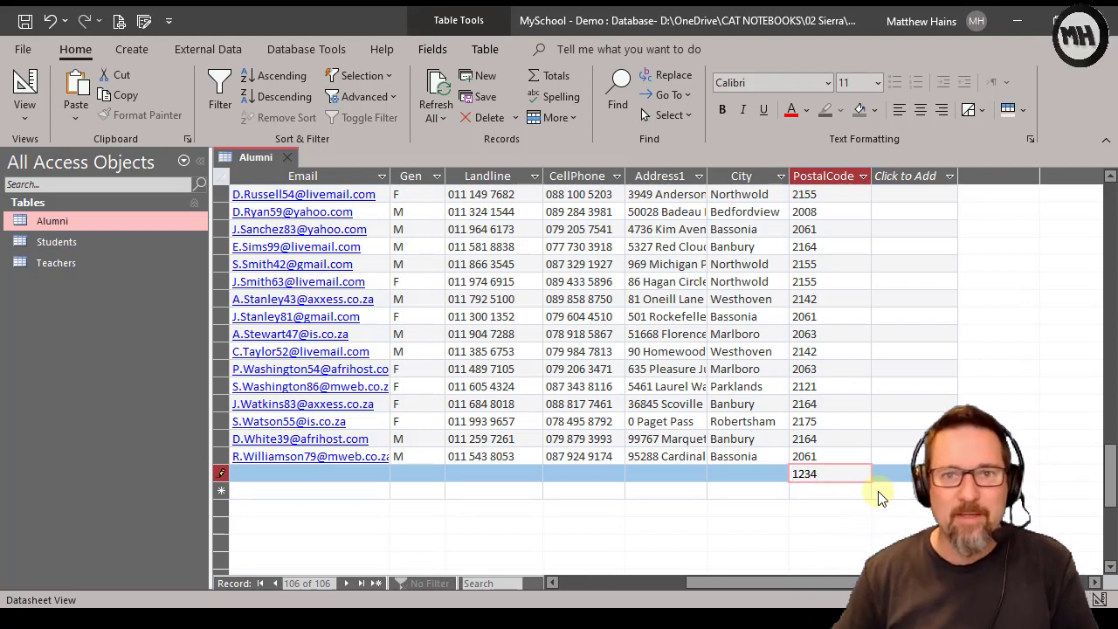
key("BackSpace")
key("BackSpace")
key("BackSpace")
key("BackSpace")
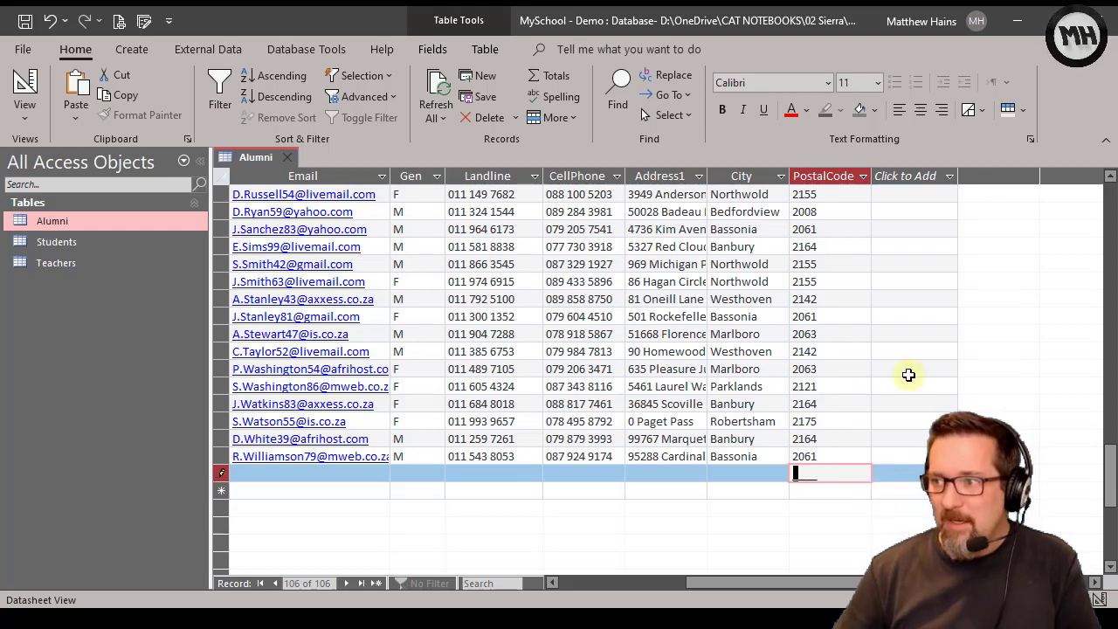
left_click(24, 87)
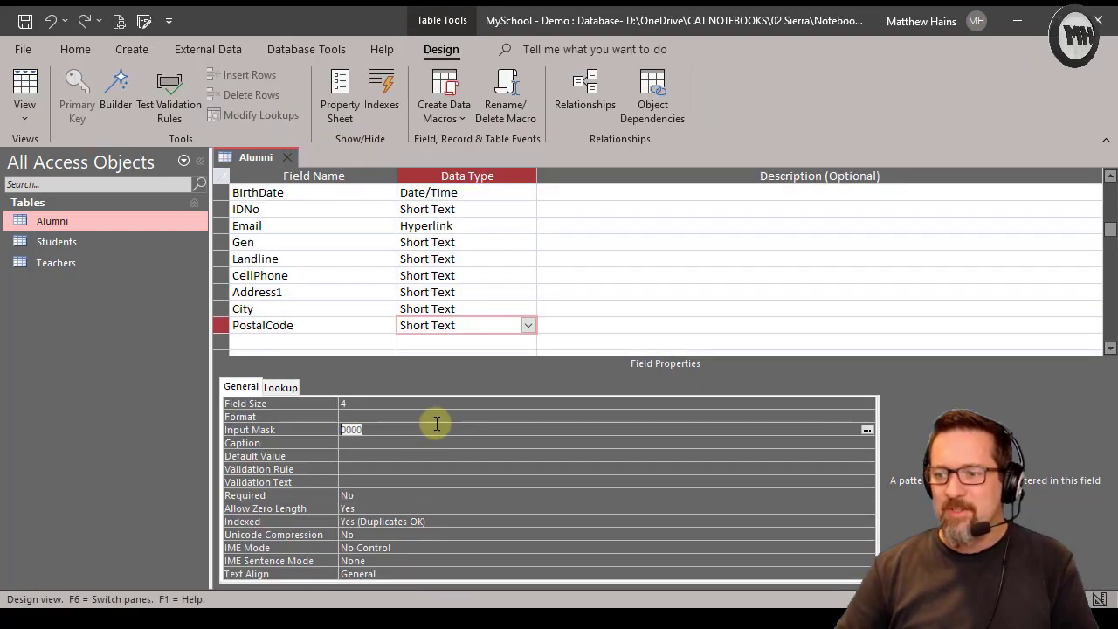
left_click(297, 273)
left_click(305, 258)
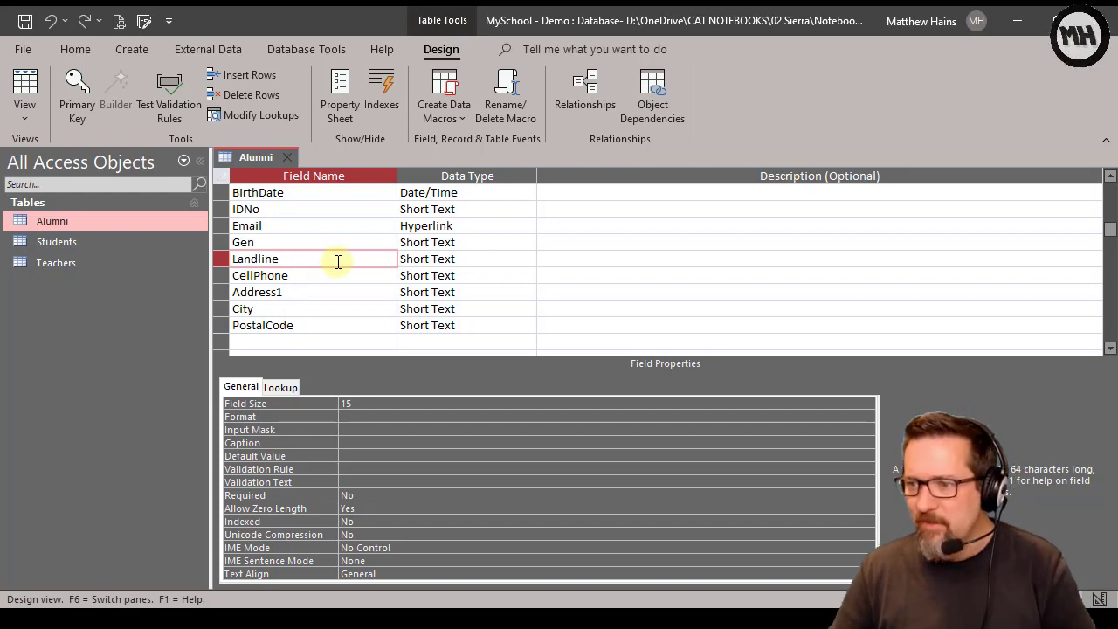
left_click(367, 429)
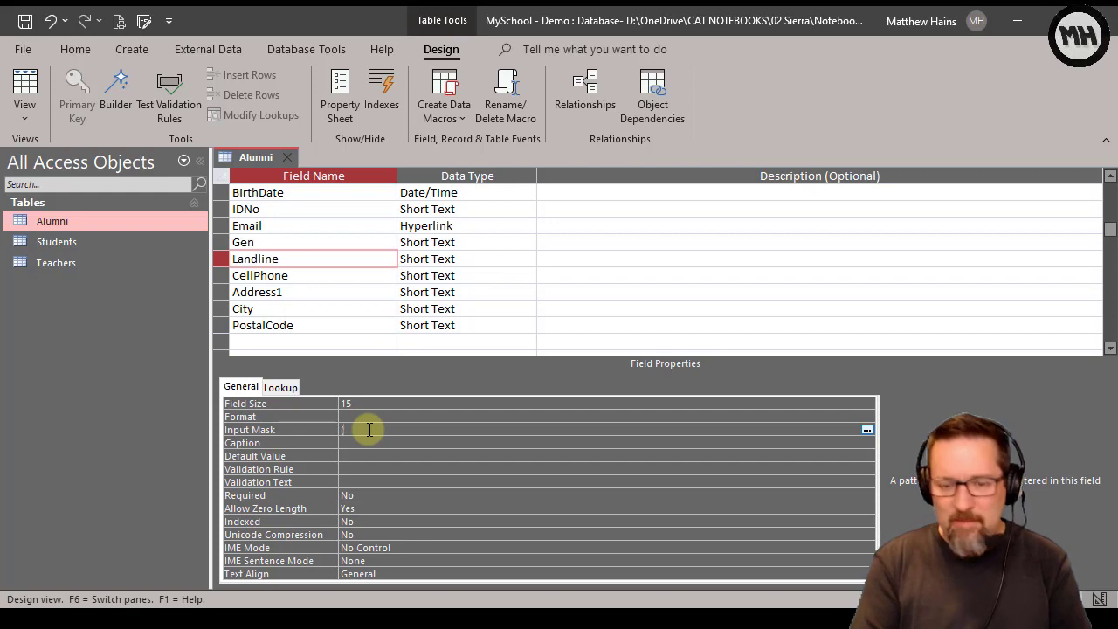
type("000")
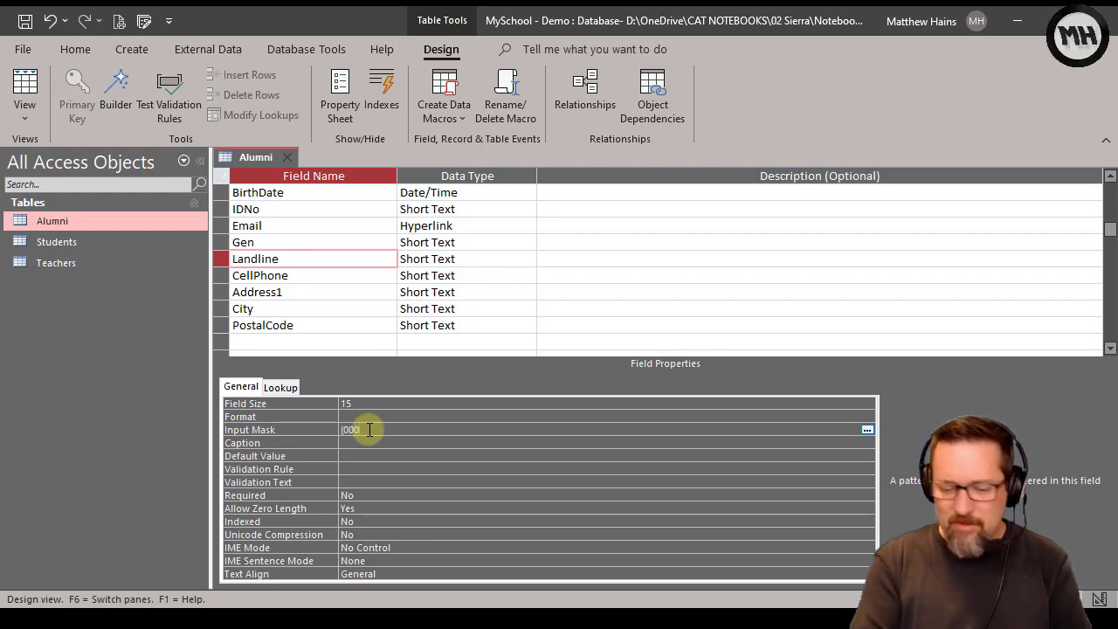
type(")")
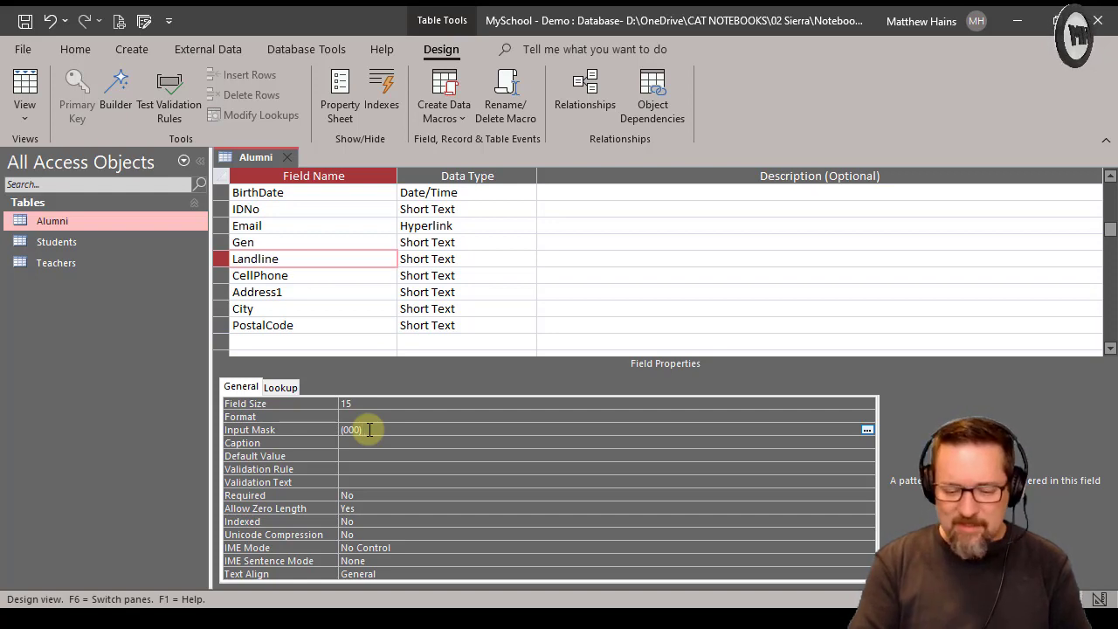
type(" 000")
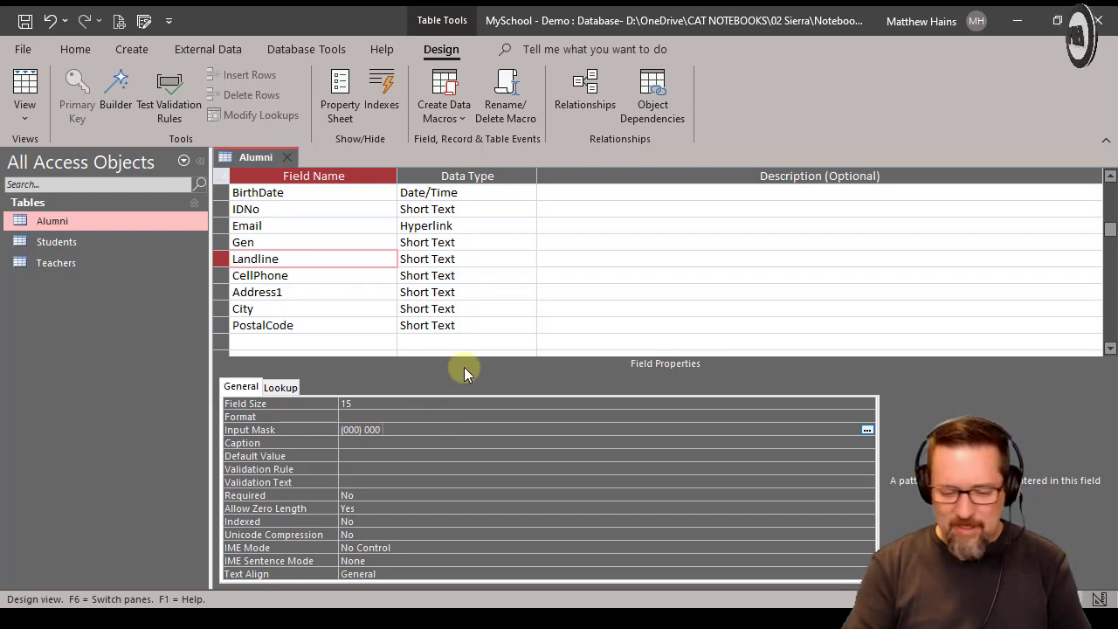
type(" 0000")
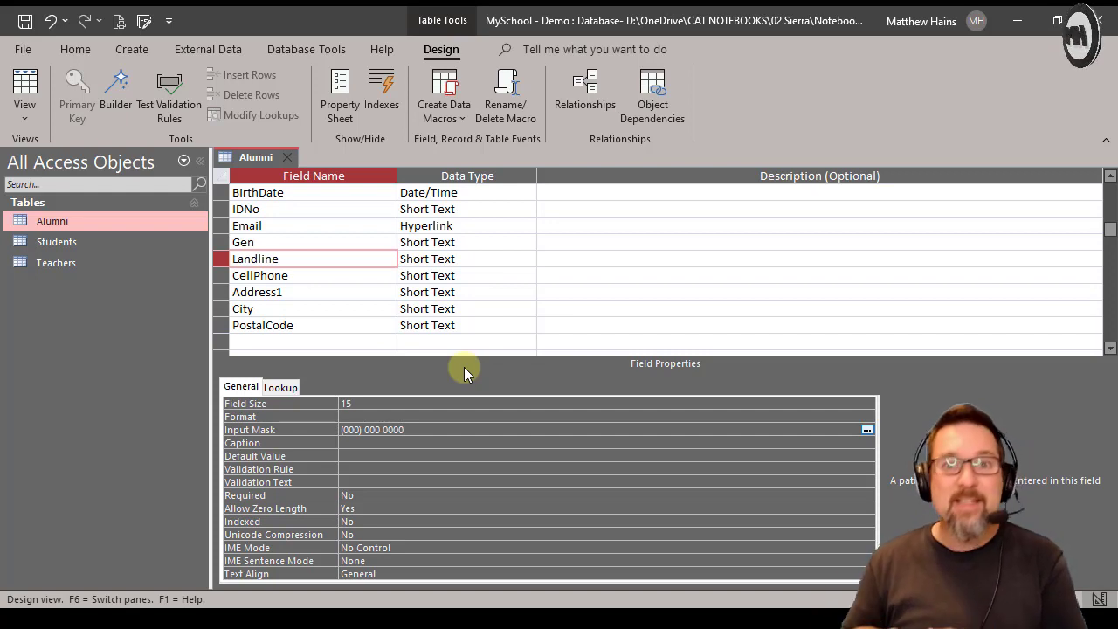
- Save the Alumni table and switch it to Datasheet view
left_click(24, 87)
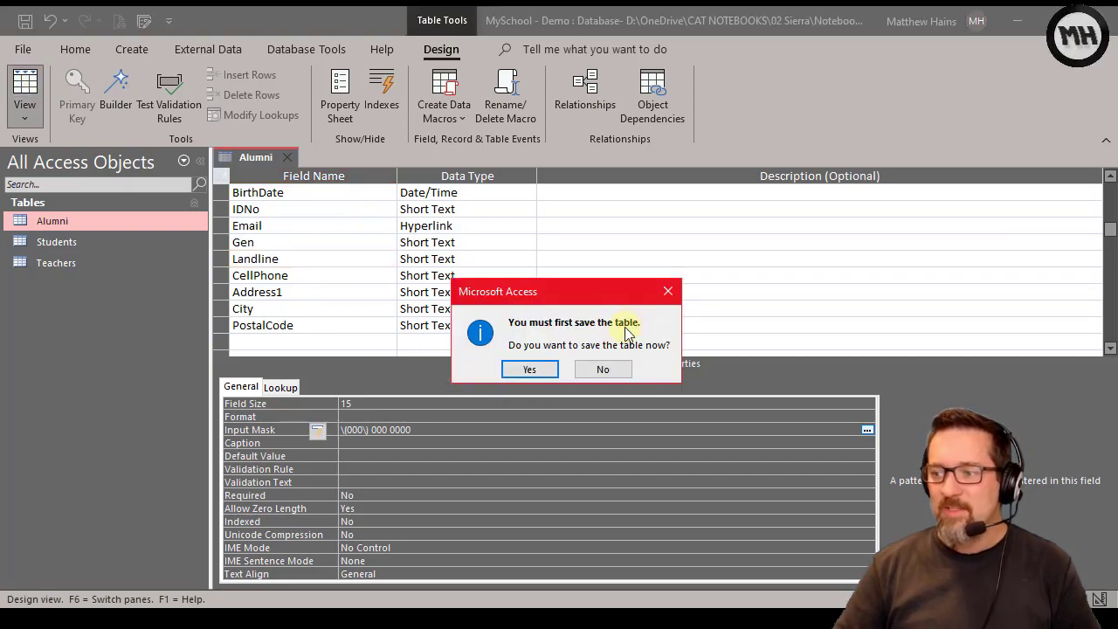
left_click(529, 369)
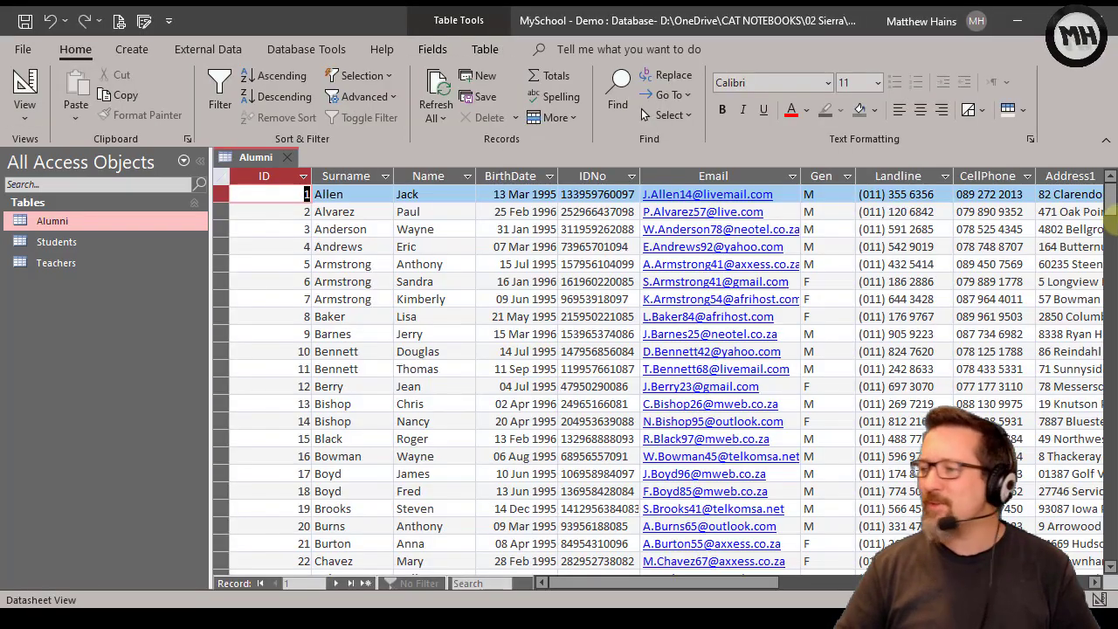
left_click_drag(1111, 197, 1113, 456)
left_click_drag(654, 582, 778, 581)
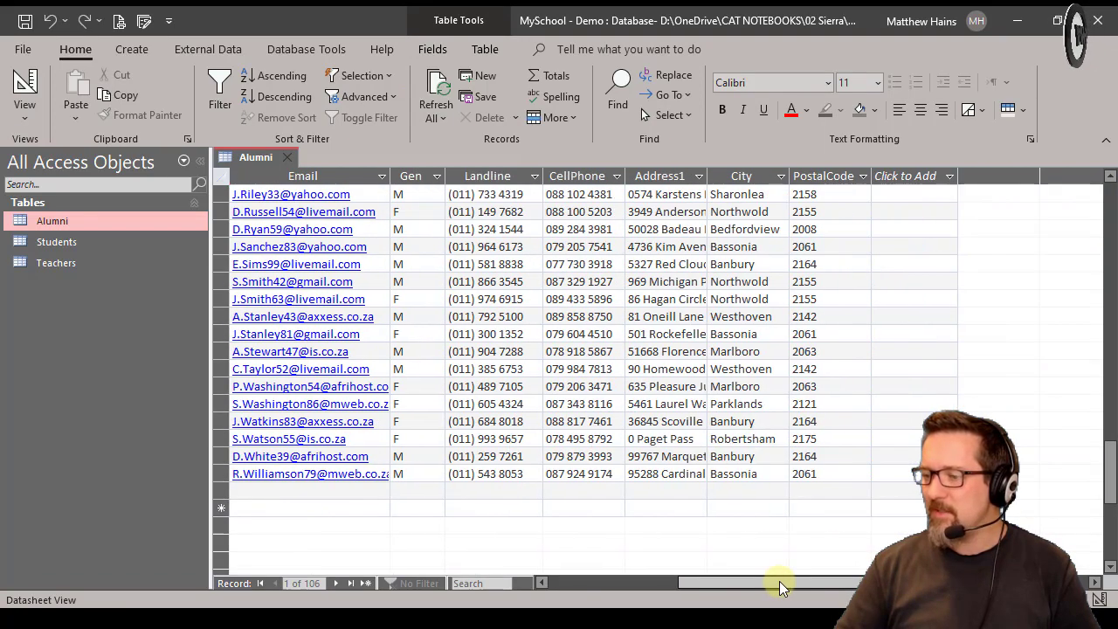
- Type a test Landline number starting (011) 478 in a new record, then erase it
left_click(532, 490)
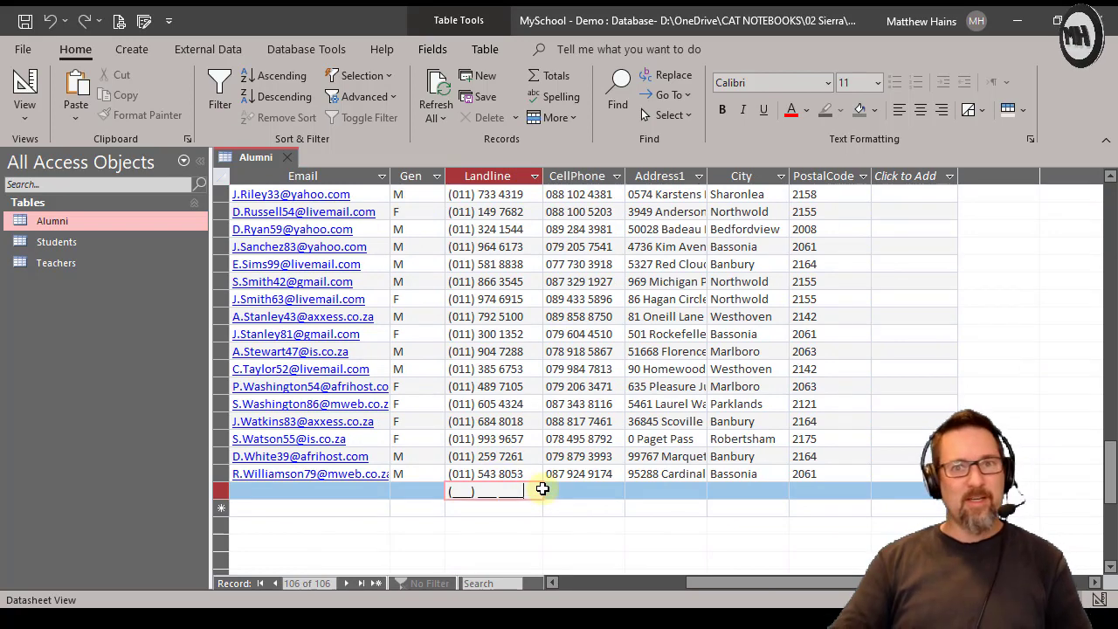
left_click(461, 490)
left_click(469, 495)
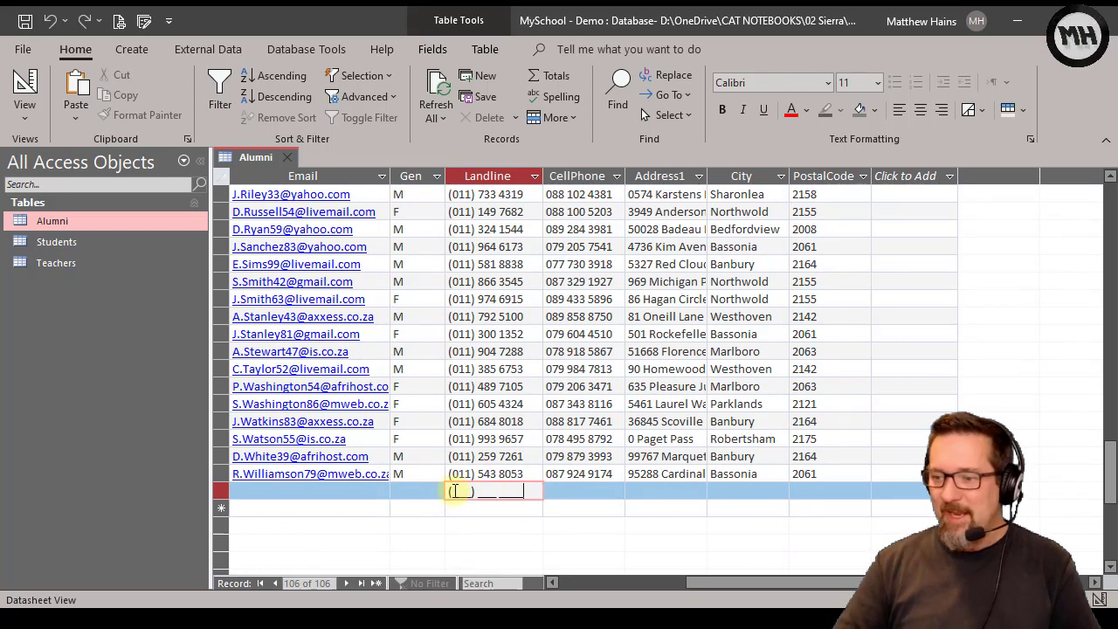
left_click(452, 492)
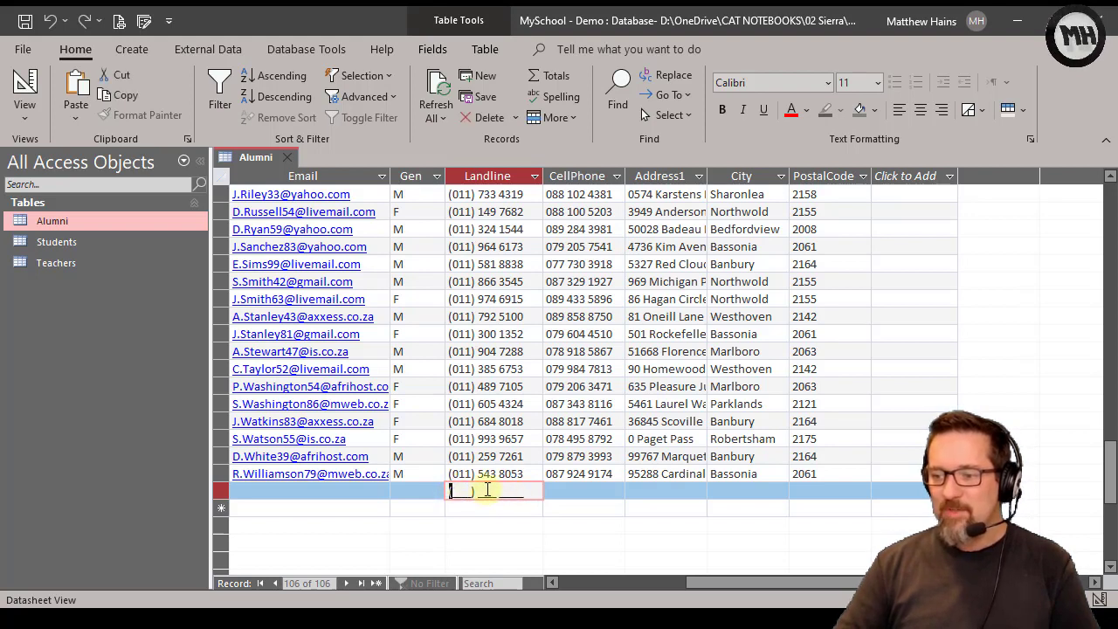
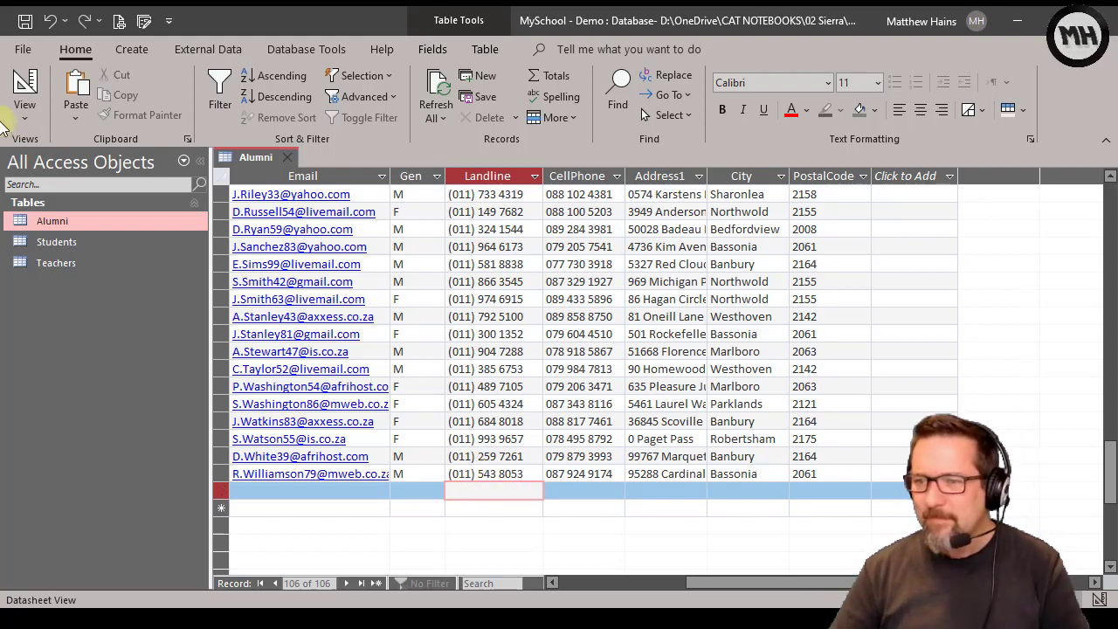
left_click(25, 87)
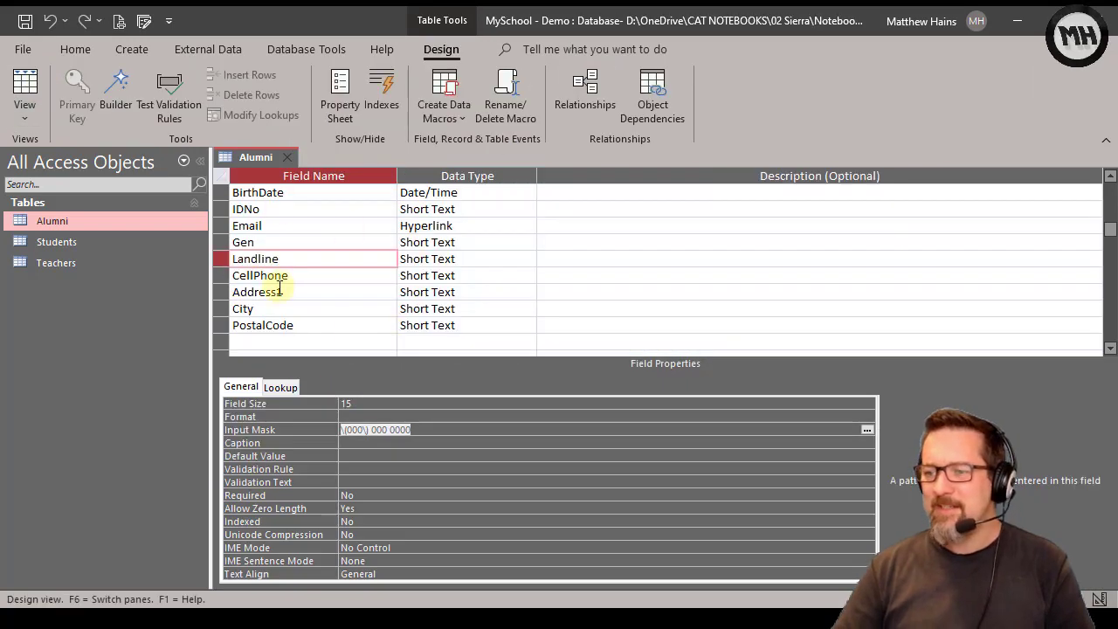
left_click(284, 275)
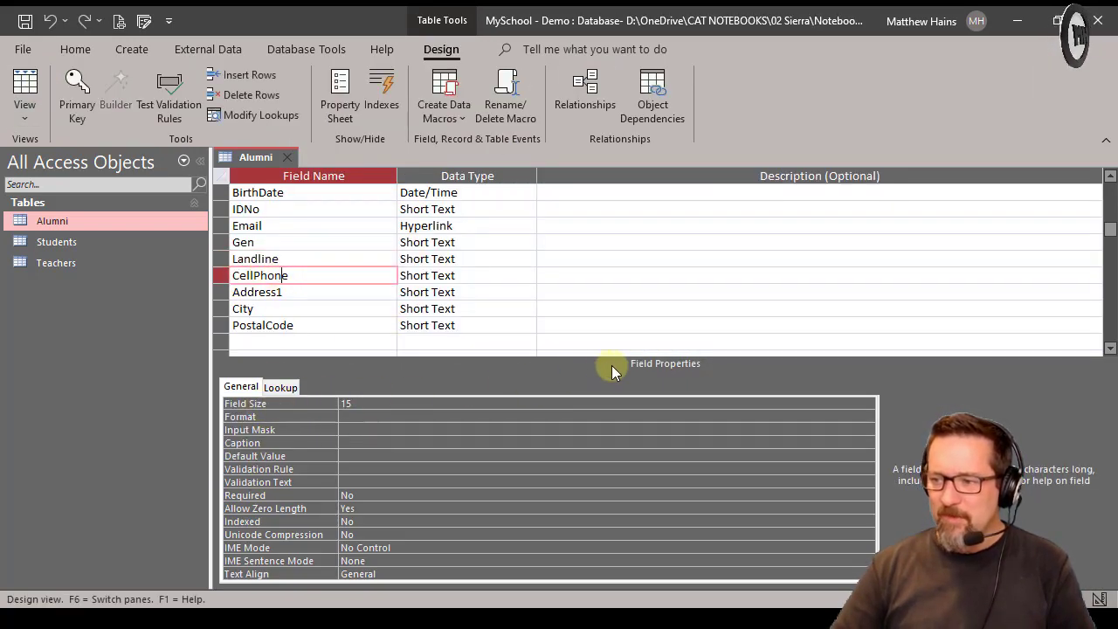
left_click(355, 429)
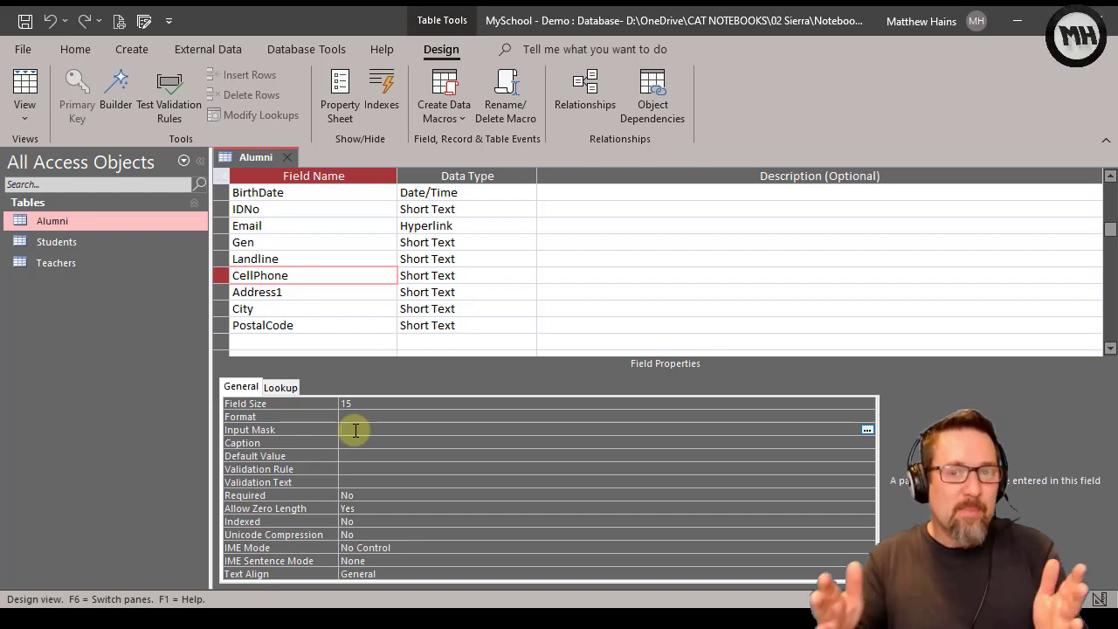
type("000")
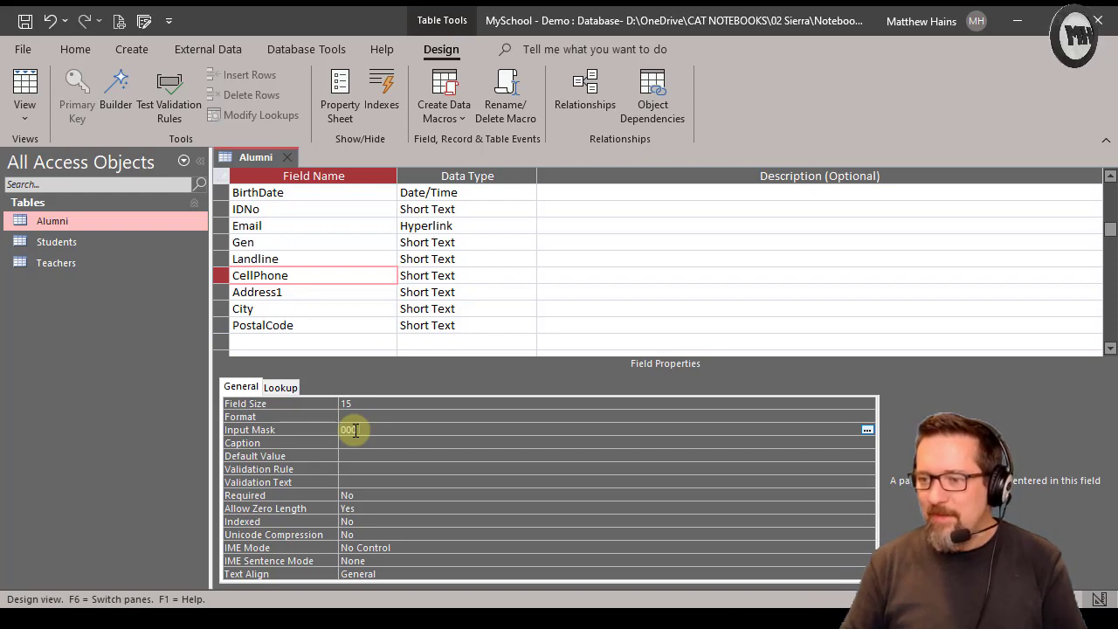
type(" 0000")
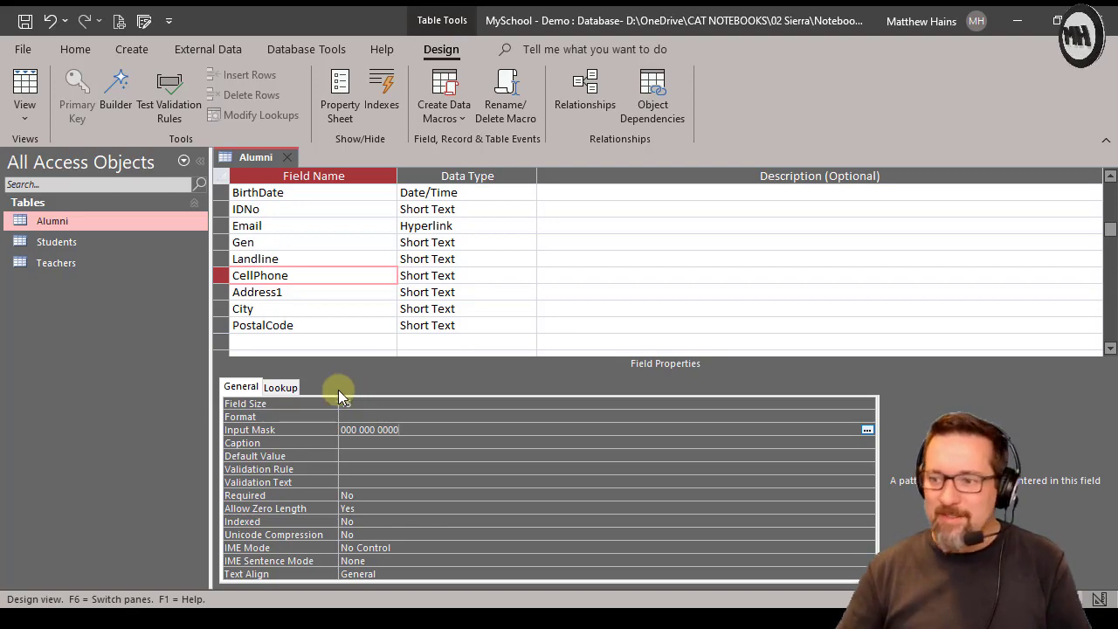
left_click(127, 601)
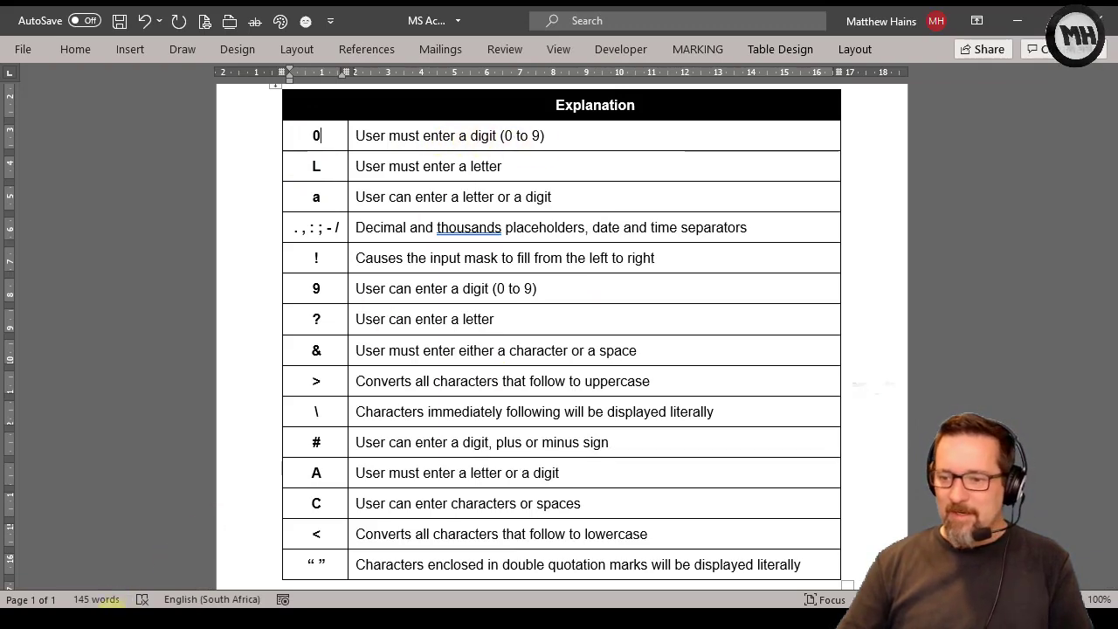
- Back in Access, save the table in Datasheet view and click the new record's CellPhone cell to reveal its mask
left_click(131, 601)
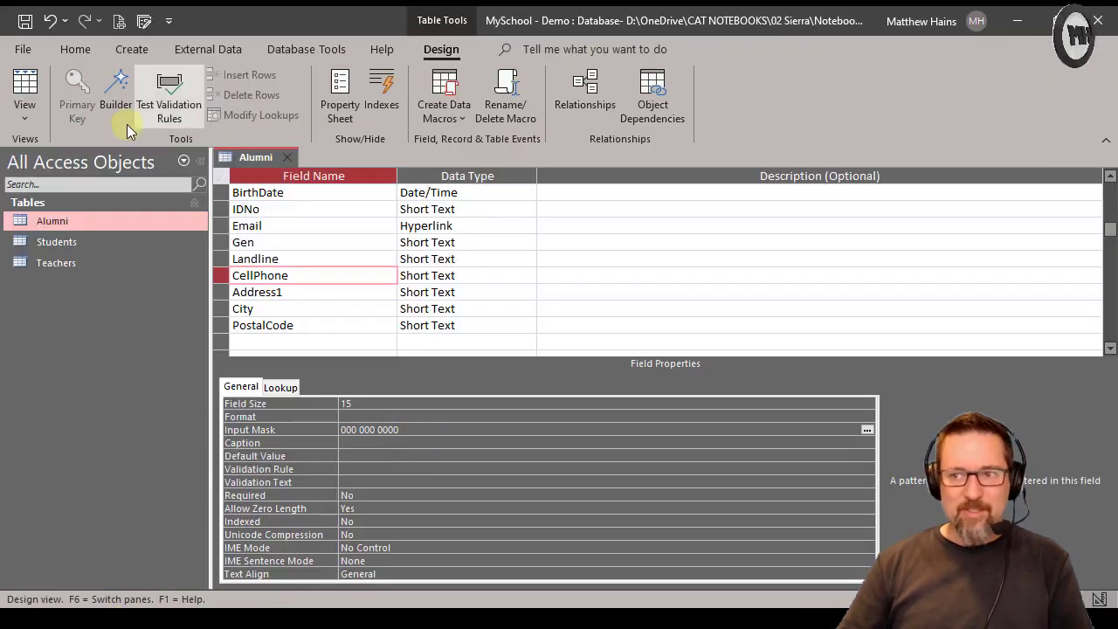
left_click(26, 83)
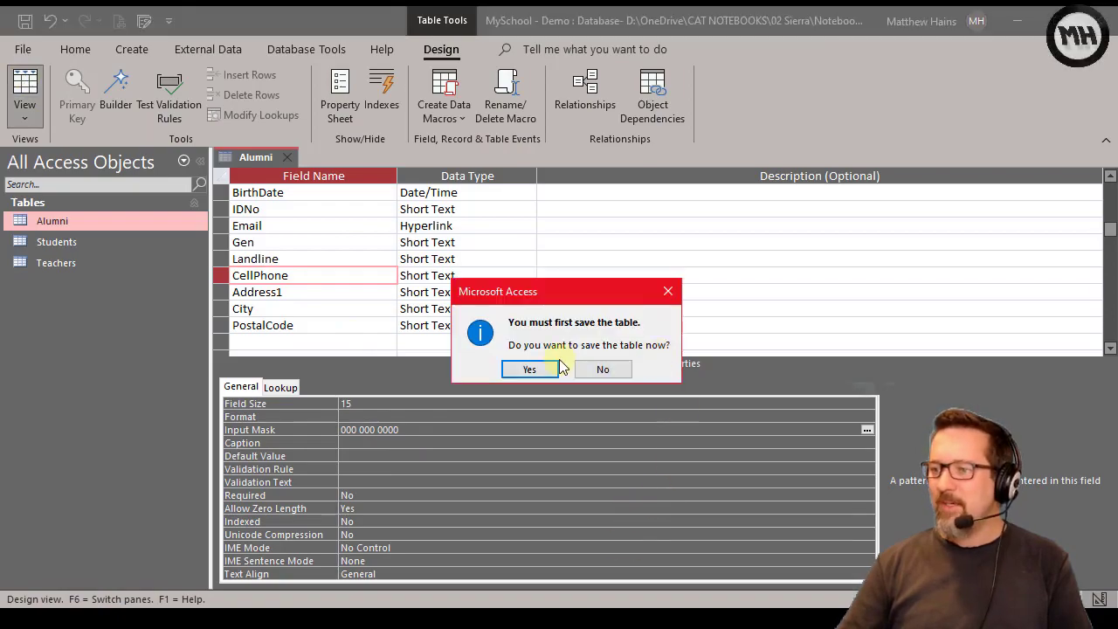
left_click(533, 370)
left_click_drag(1110, 202, 1104, 476)
left_click_drag(721, 581, 823, 579)
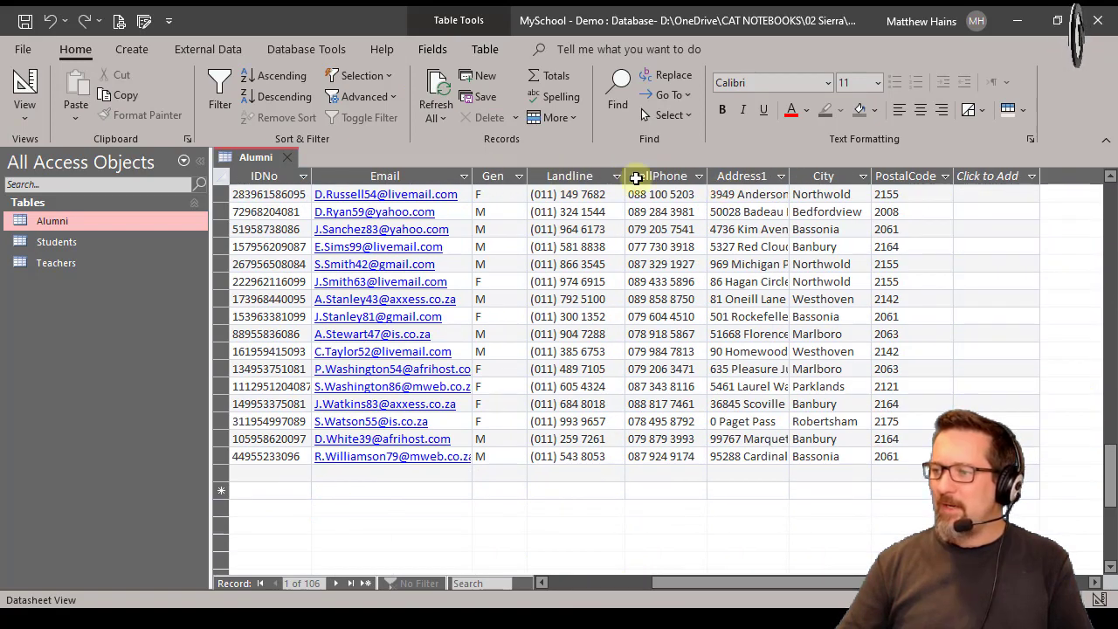
left_click(666, 472)
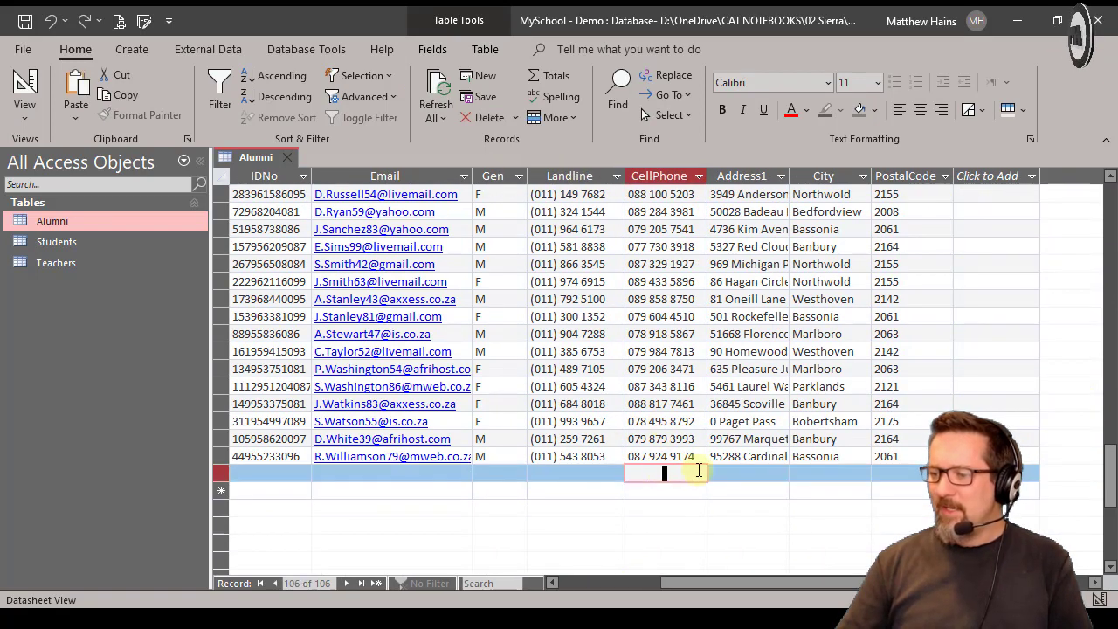
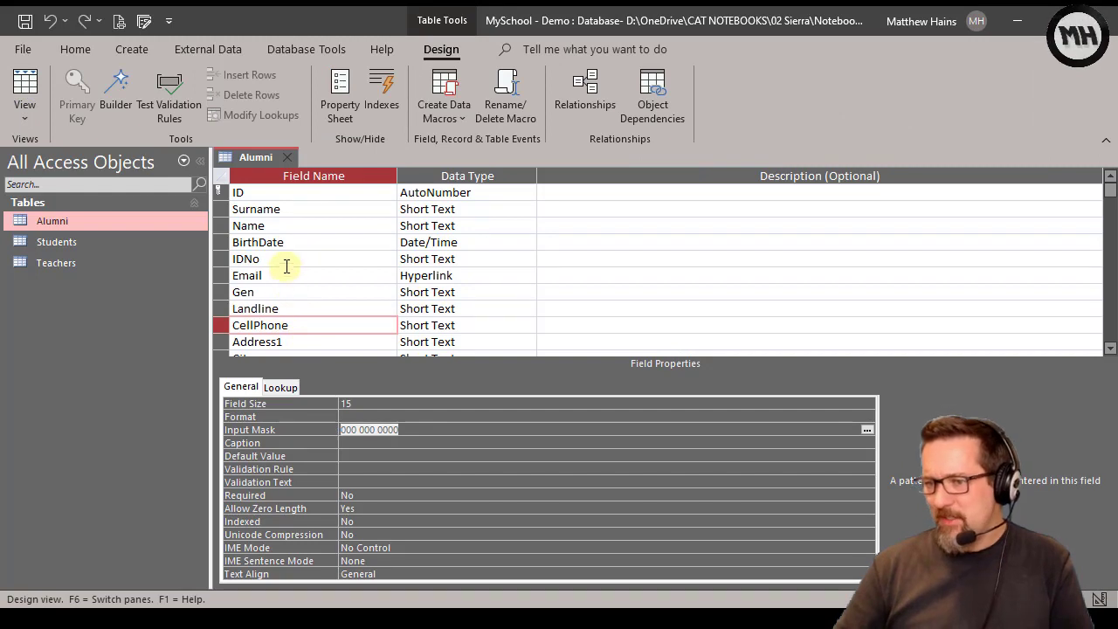
- Add a Username field below PostalCode as Short Text with field size 6, then view the Word mask reference
scroll(301, 323, "down", 1)
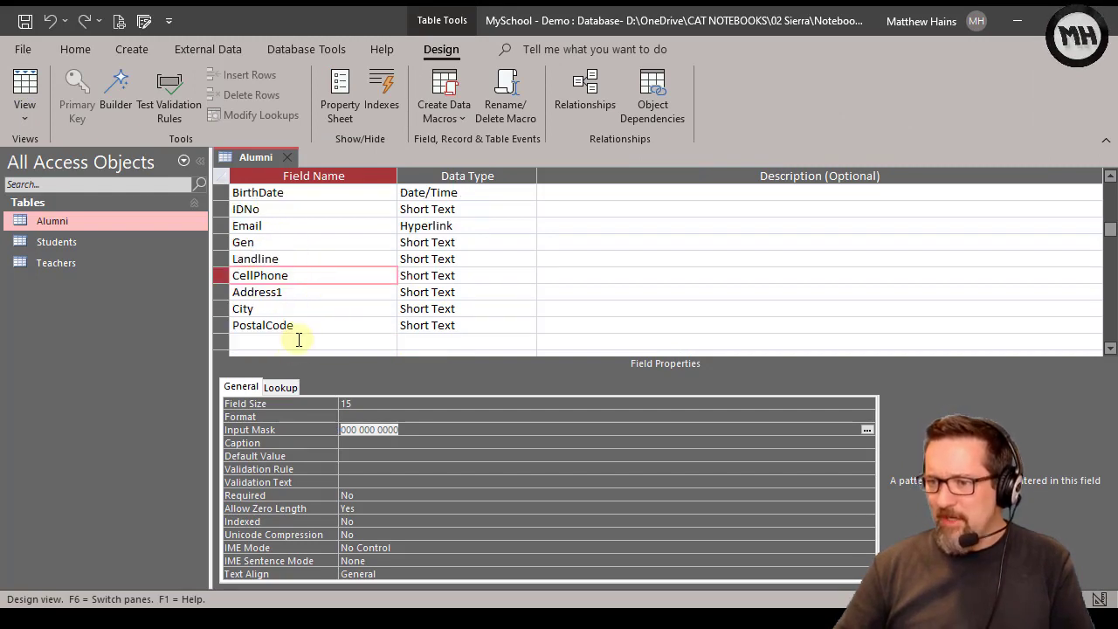
left_click(298, 340)
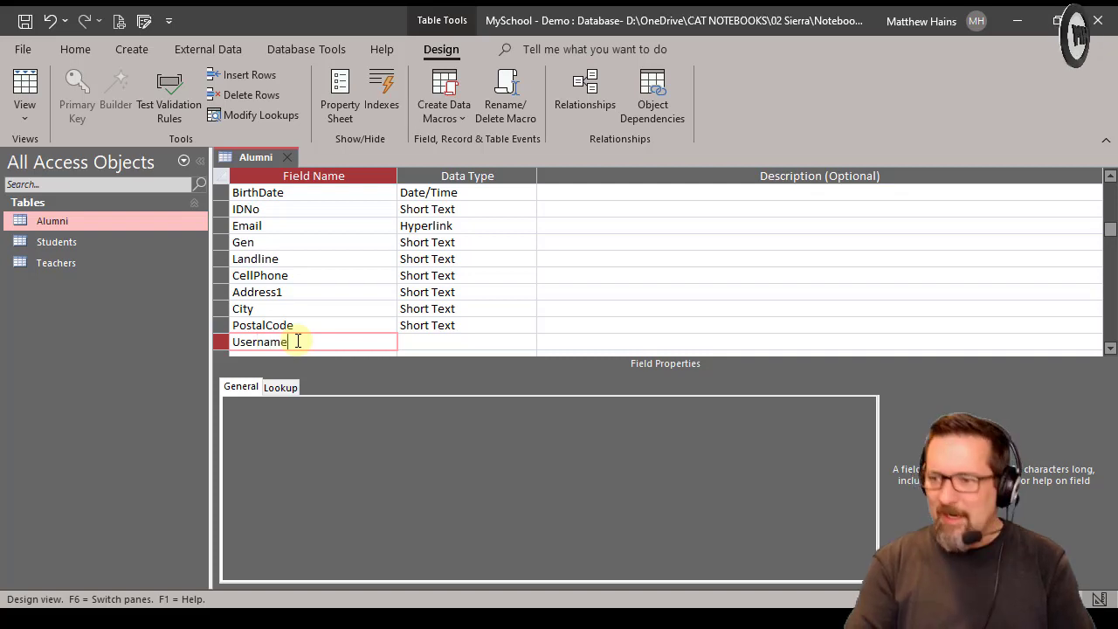
left_click(476, 341)
scroll(581, 332, "down", 1)
left_click(354, 404)
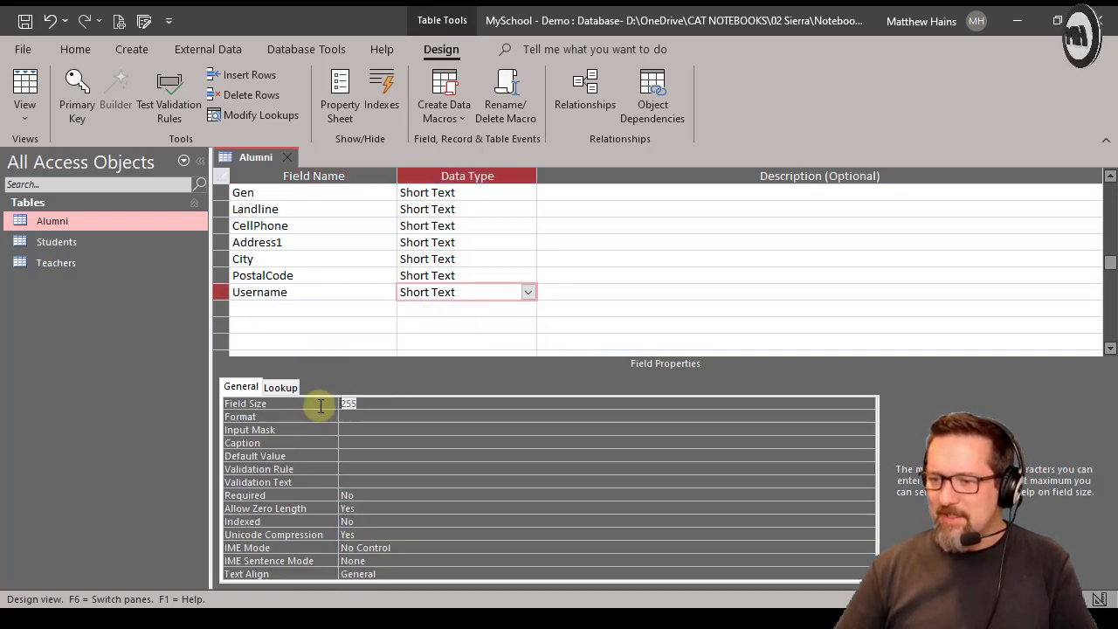
type("6")
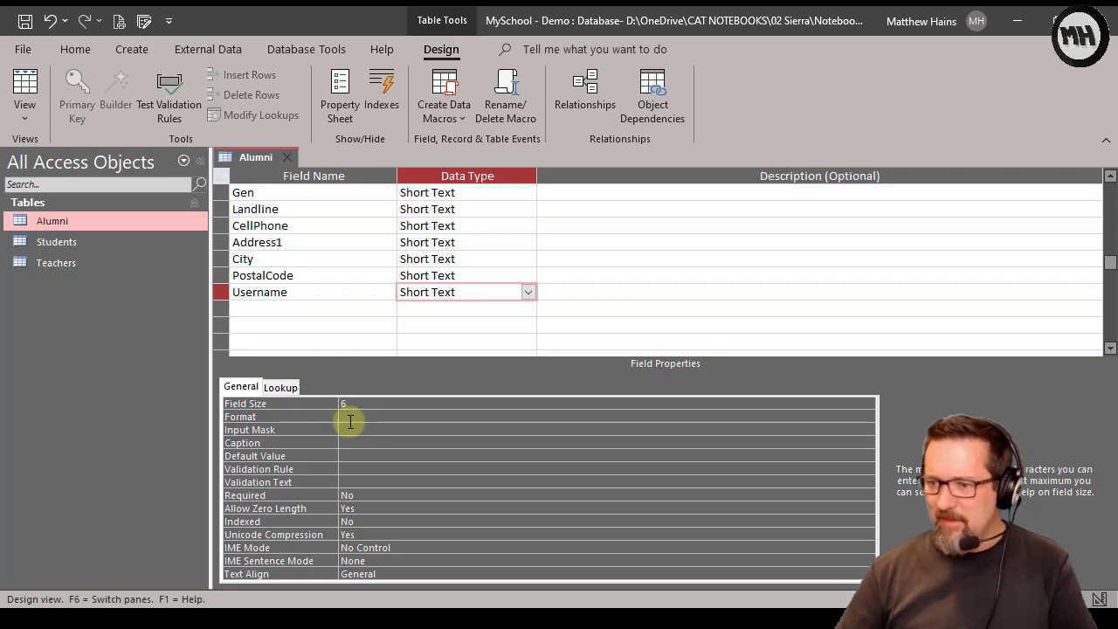
left_click(373, 427)
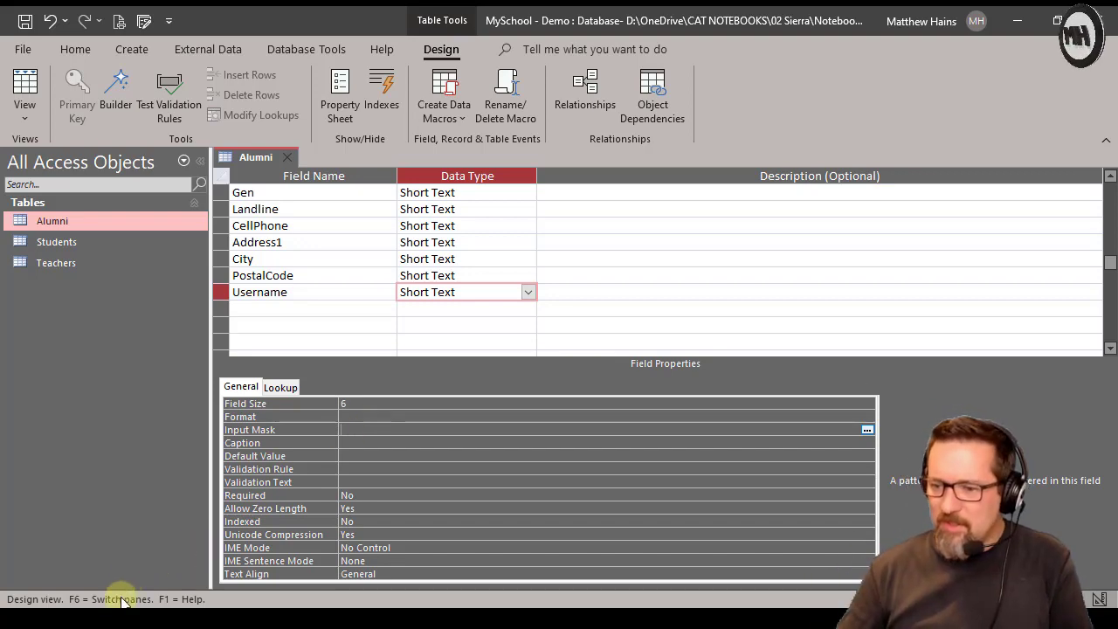
key("alt+Tab")
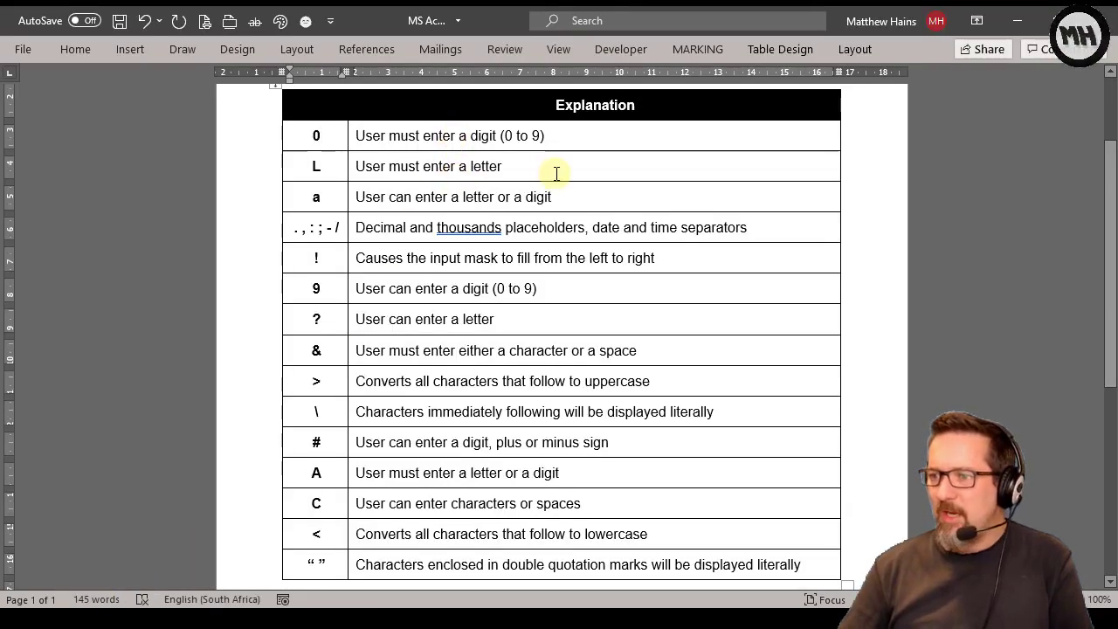
- Look up what the L character means in the Word input-mask table
left_click(529, 167)
double_click(327, 166)
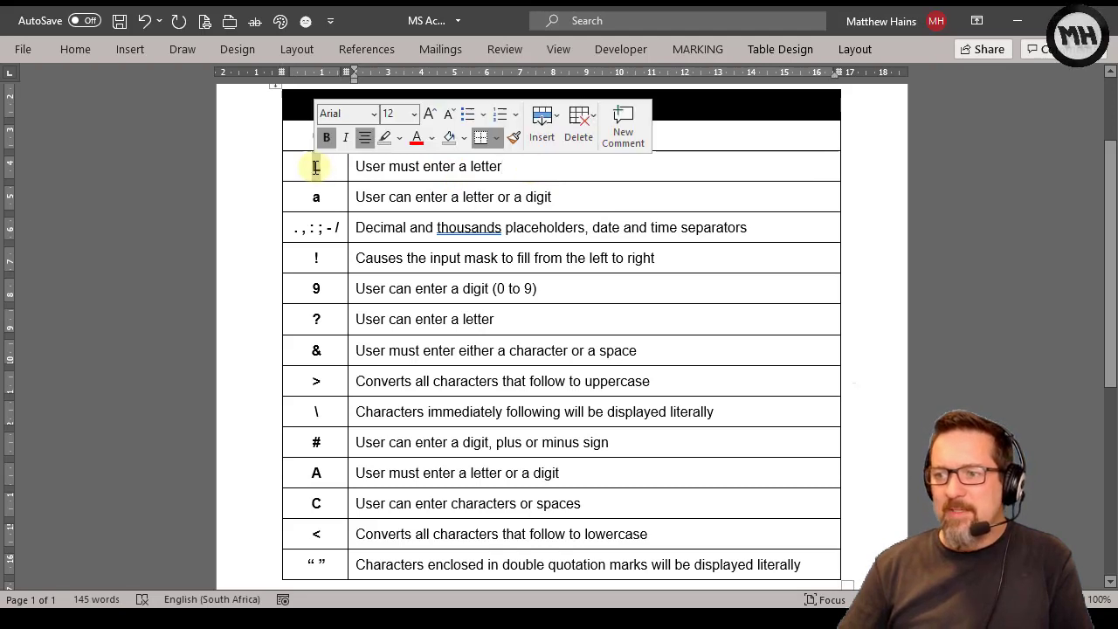
left_click(330, 172)
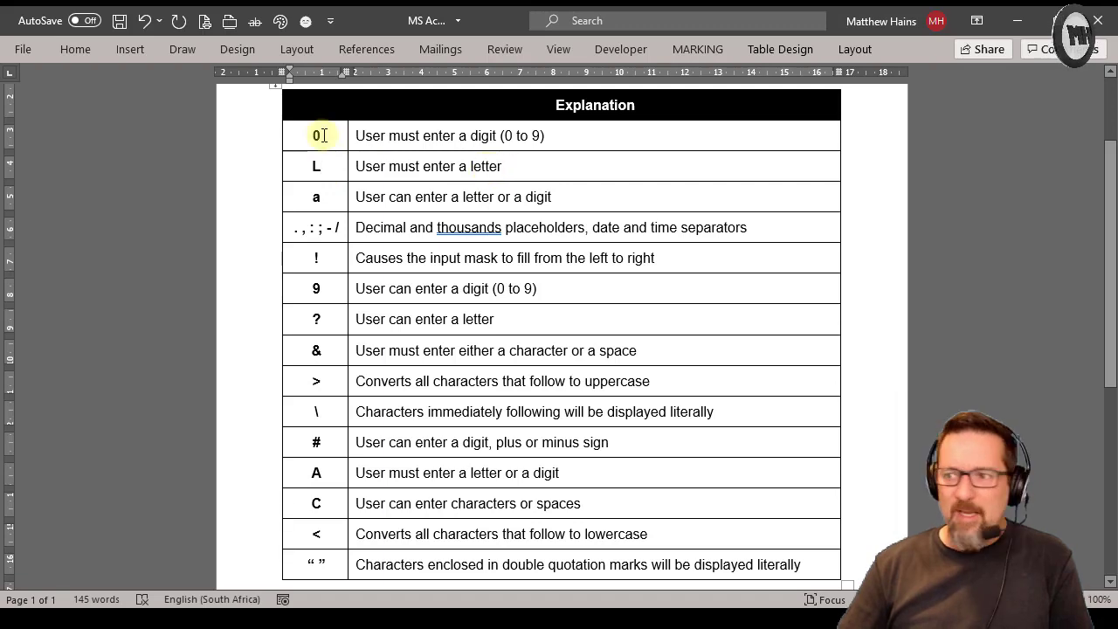
- Enter LLL000 as the Username input mask in Access
left_click(1019, 24)
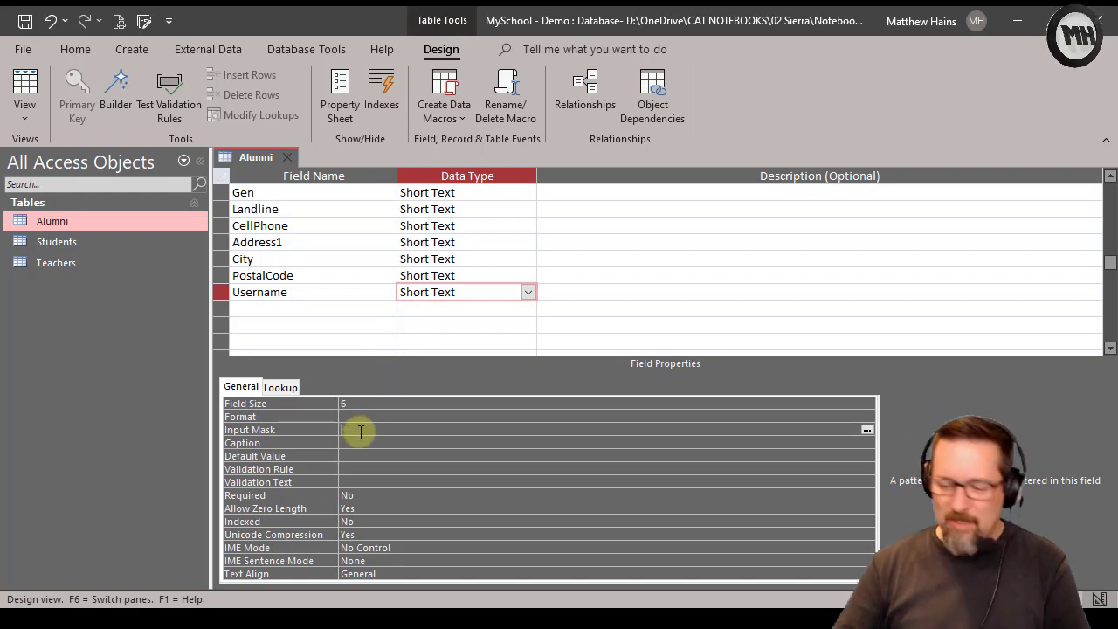
type("LLL000")
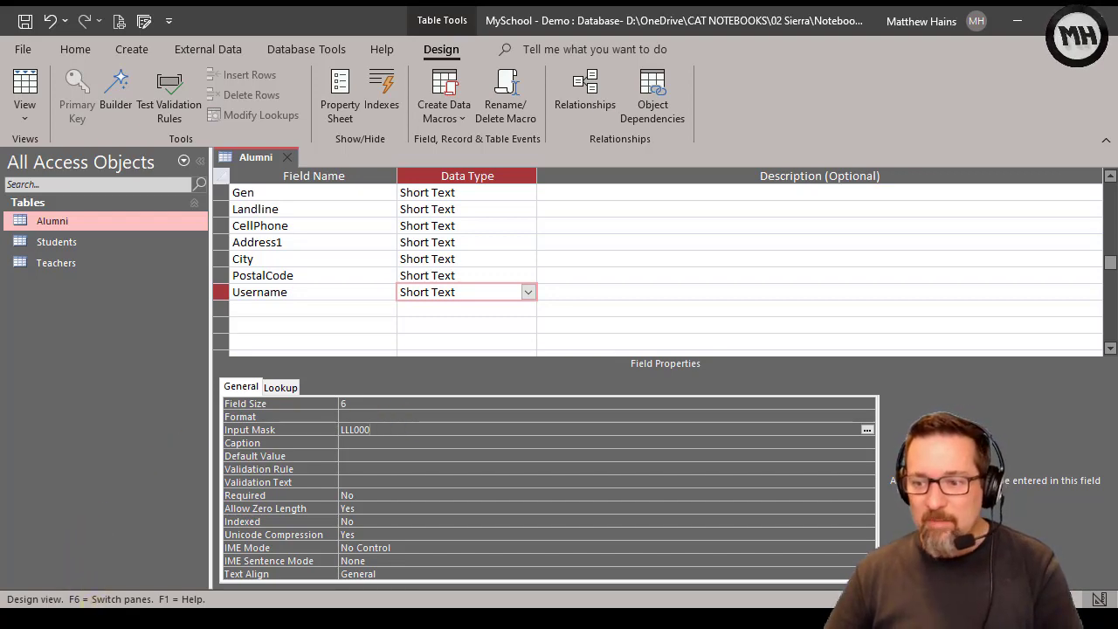
left_click(96, 616)
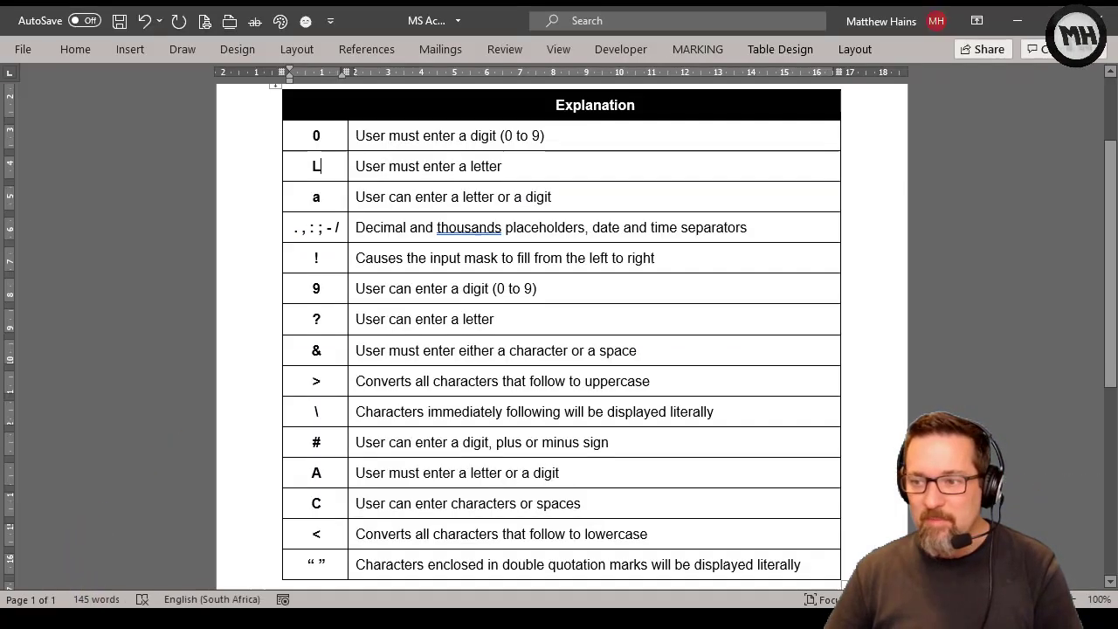
- Highlight the > uppercase-conversion row in the Word mask table
left_click(307, 384)
left_click_drag(302, 382, 654, 379)
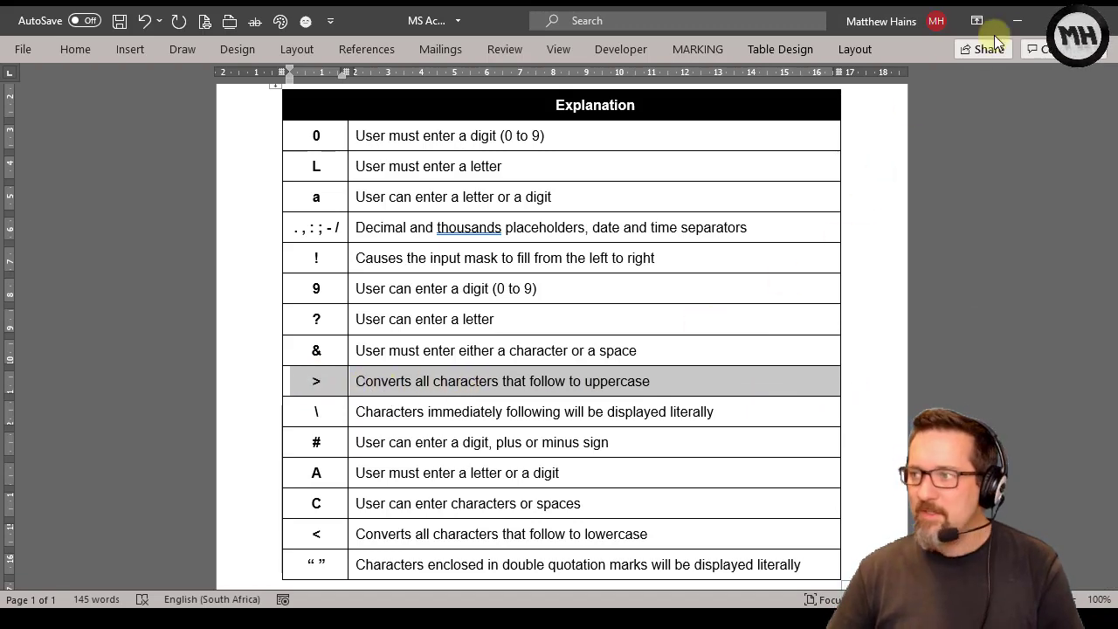
left_click(1018, 23)
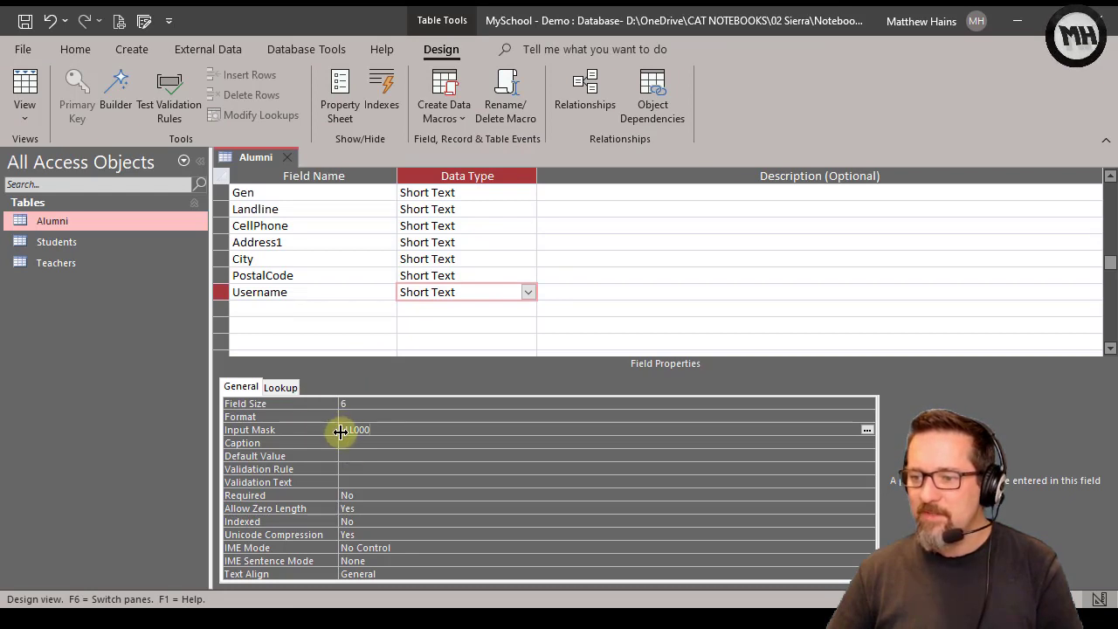
- Prefix the mask with > to make it >LLL000, then save the design for Datasheet View
left_click(424, 429)
key("Home")
type(">")
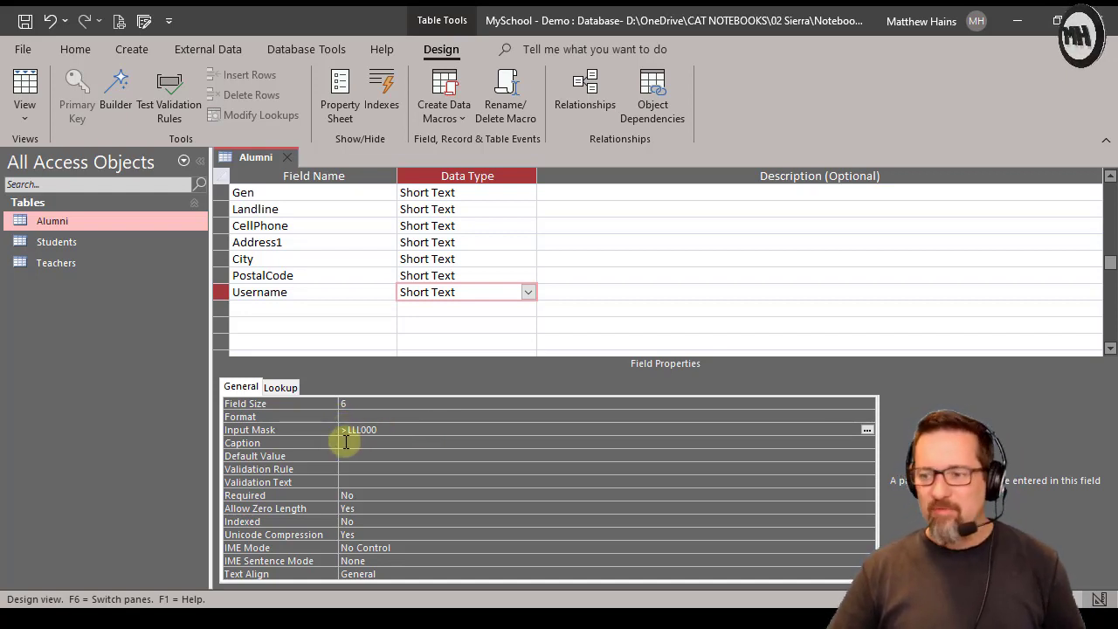
left_click(343, 429)
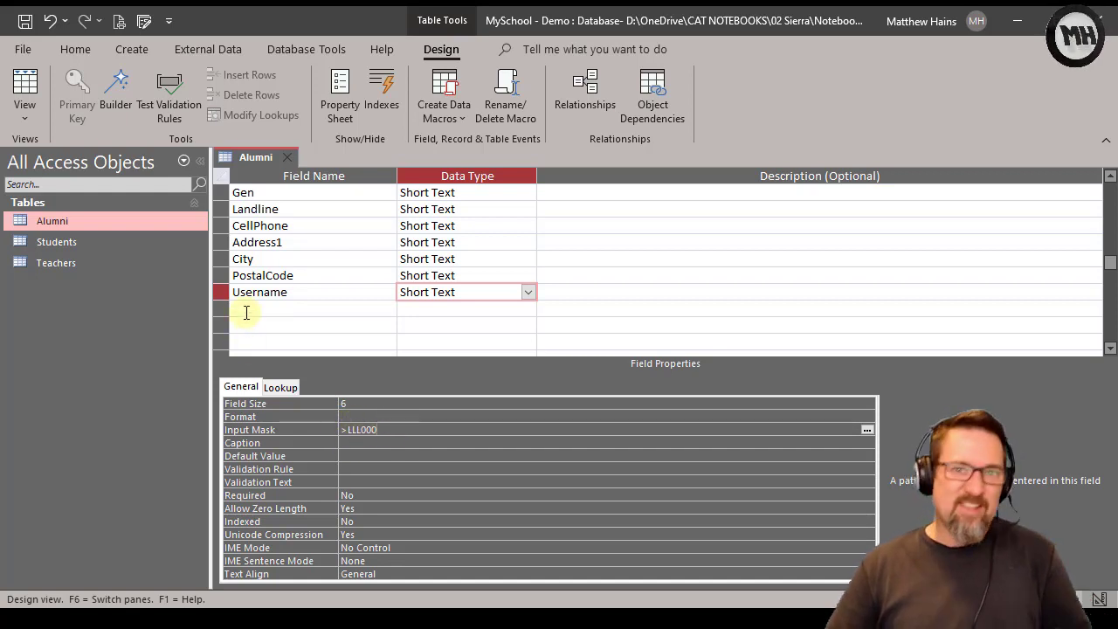
left_click(25, 88)
left_click(524, 367)
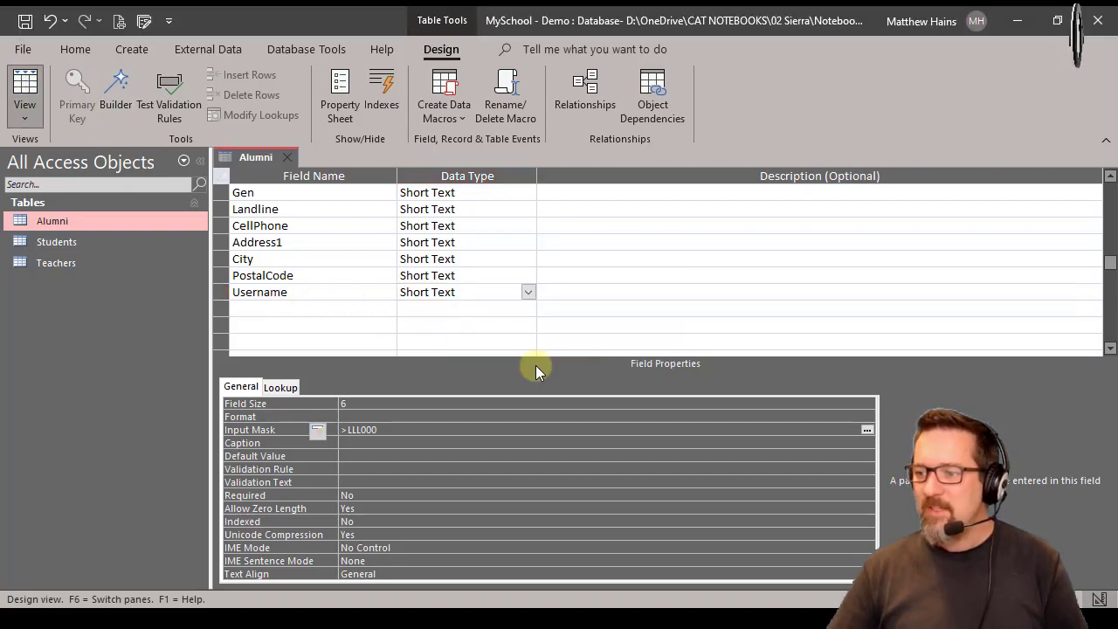
- Type a test Username in the new record, producing YYY444, then return to Design View
left_click_drag(1110, 199, 1107, 455)
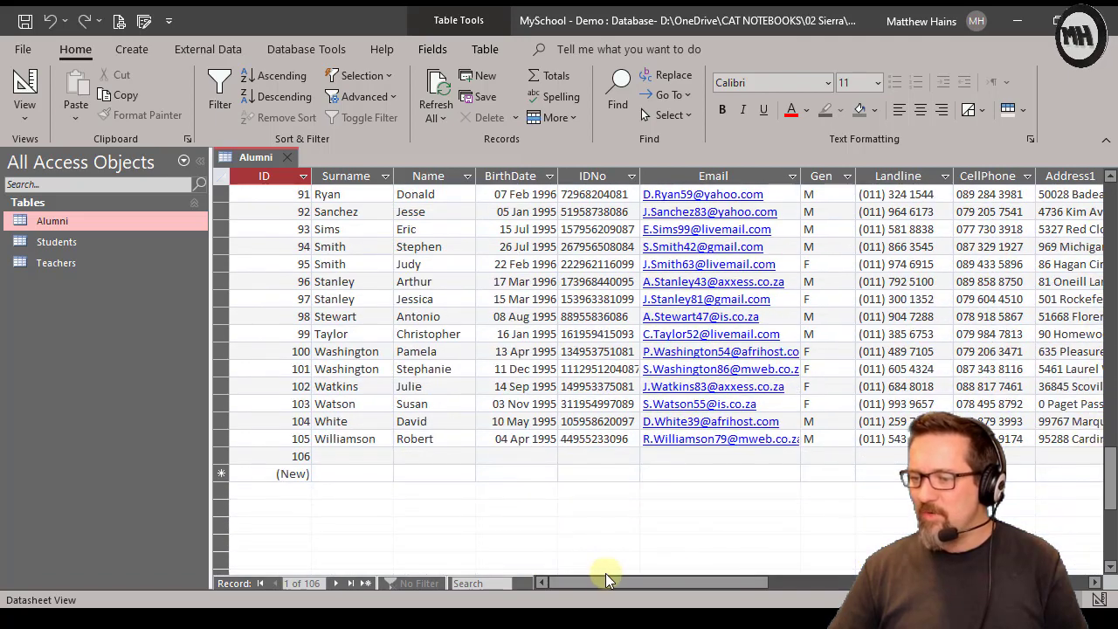
left_click_drag(609, 584, 752, 584)
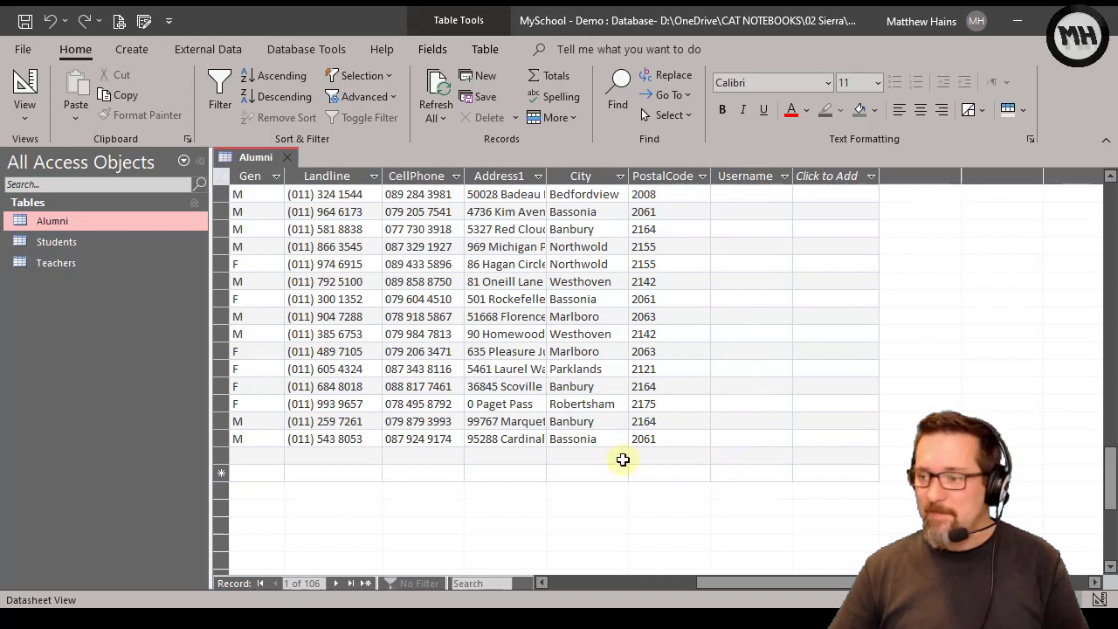
left_click(740, 456)
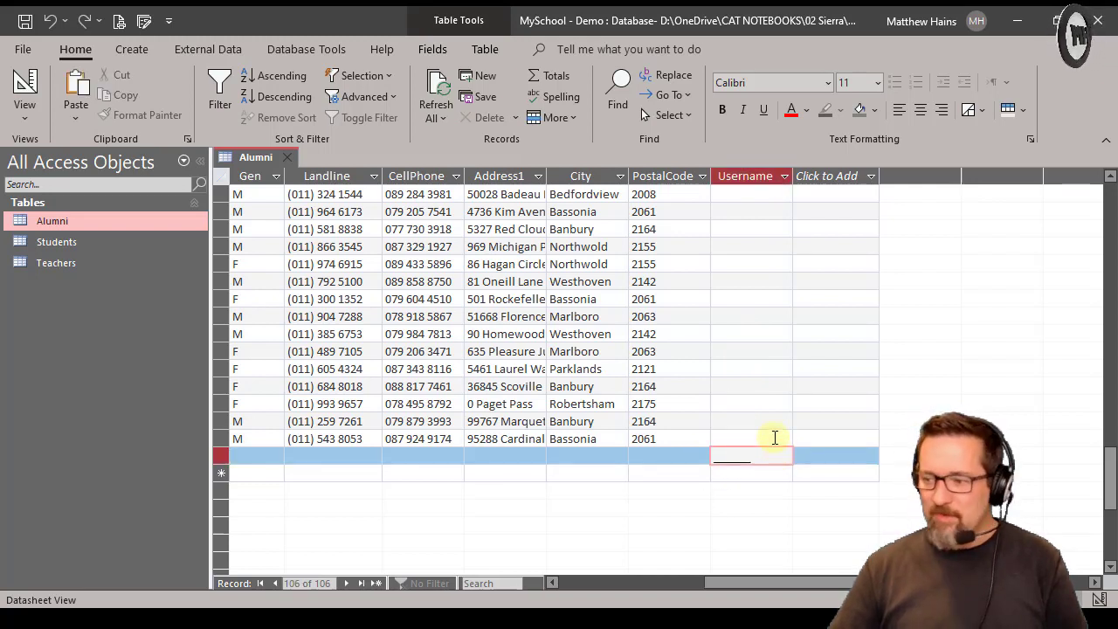
key("Left")
key("Left")
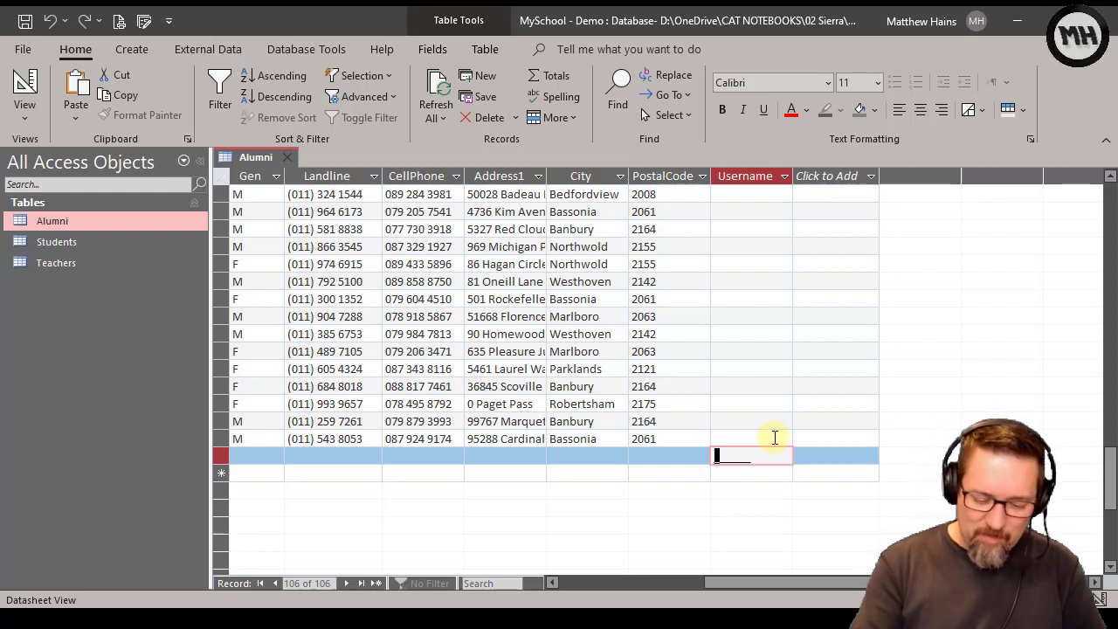
type("YYY444")
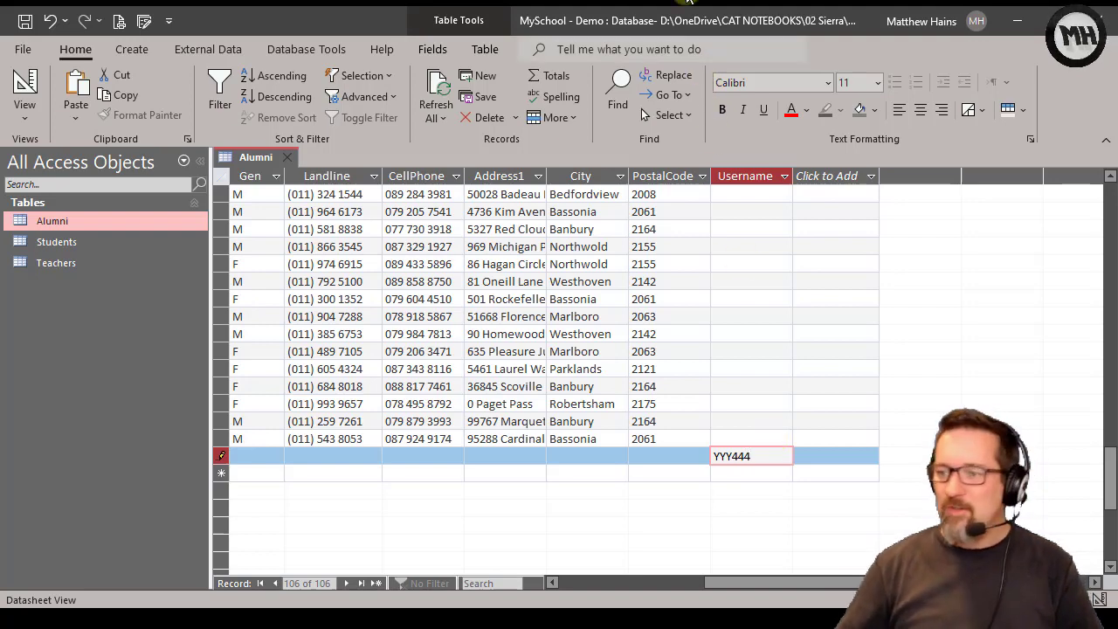
left_click(24, 87)
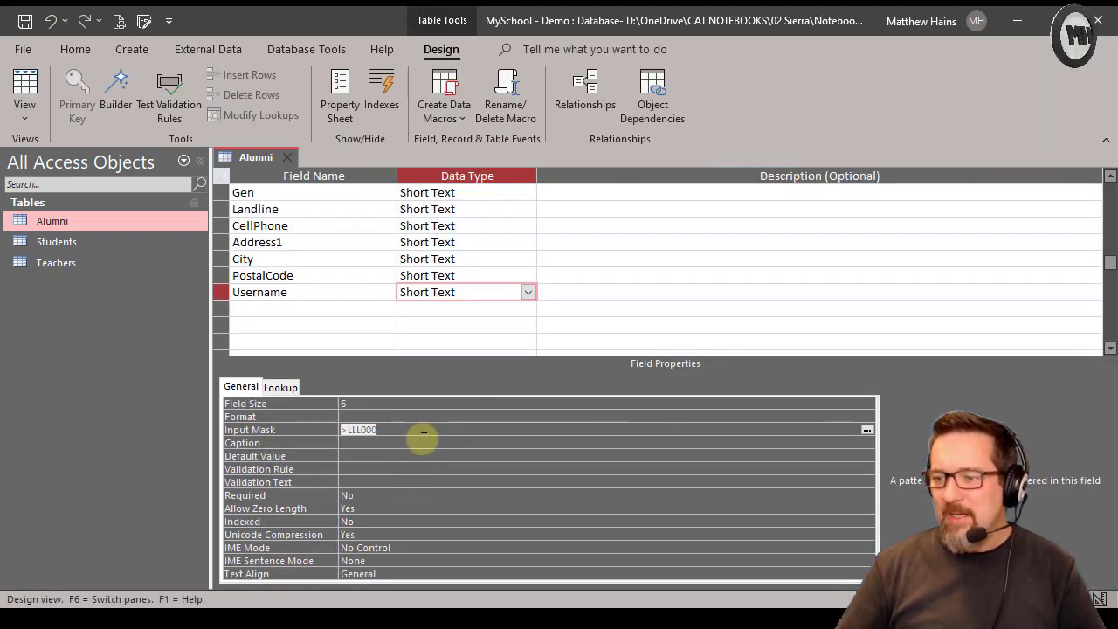
left_click(414, 430)
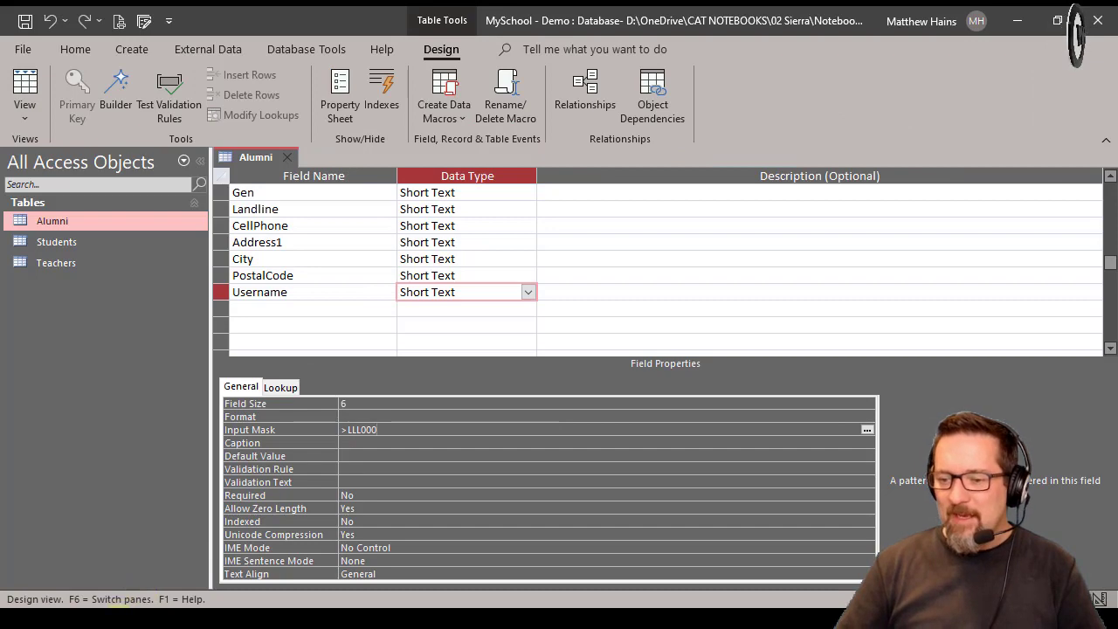
key("alt+Tab")
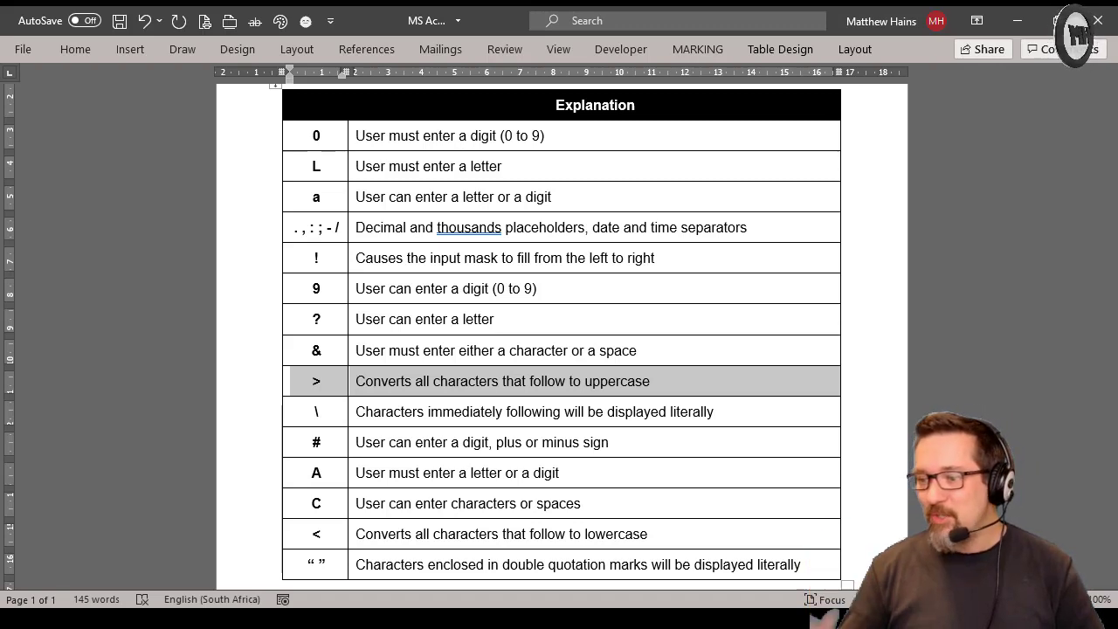
key("alt+Tab")
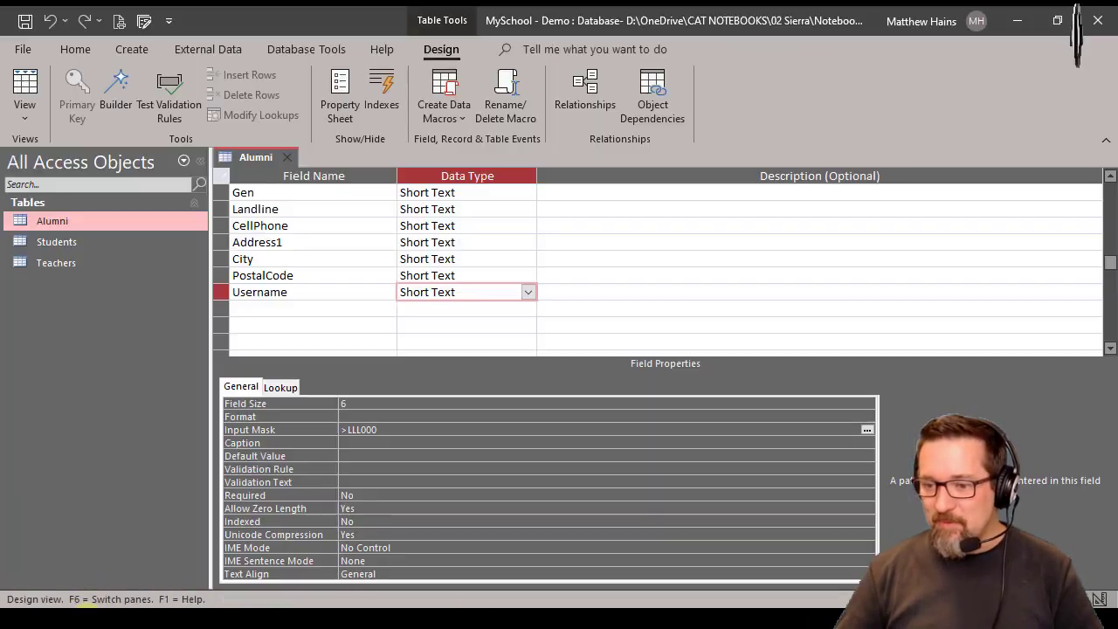